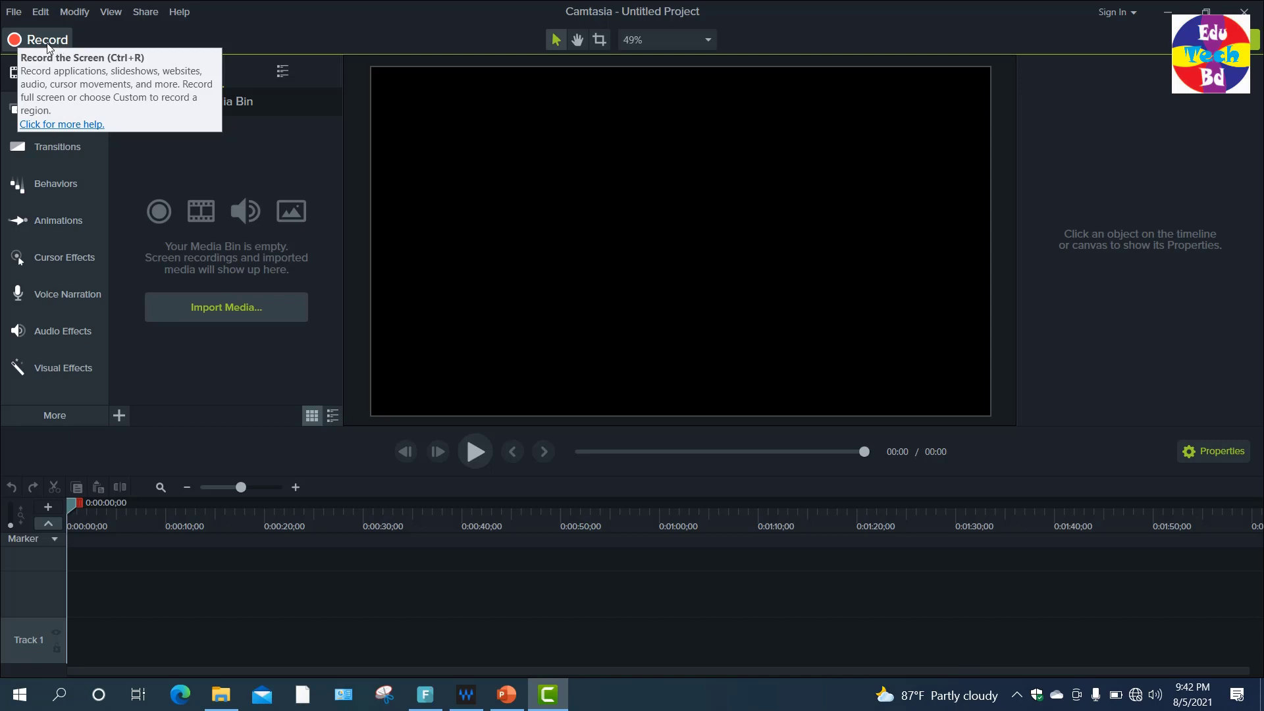
- Start a full-screen recording with the camera off and audio on
{"action": "left_click", "coordinate": [13, 40]}
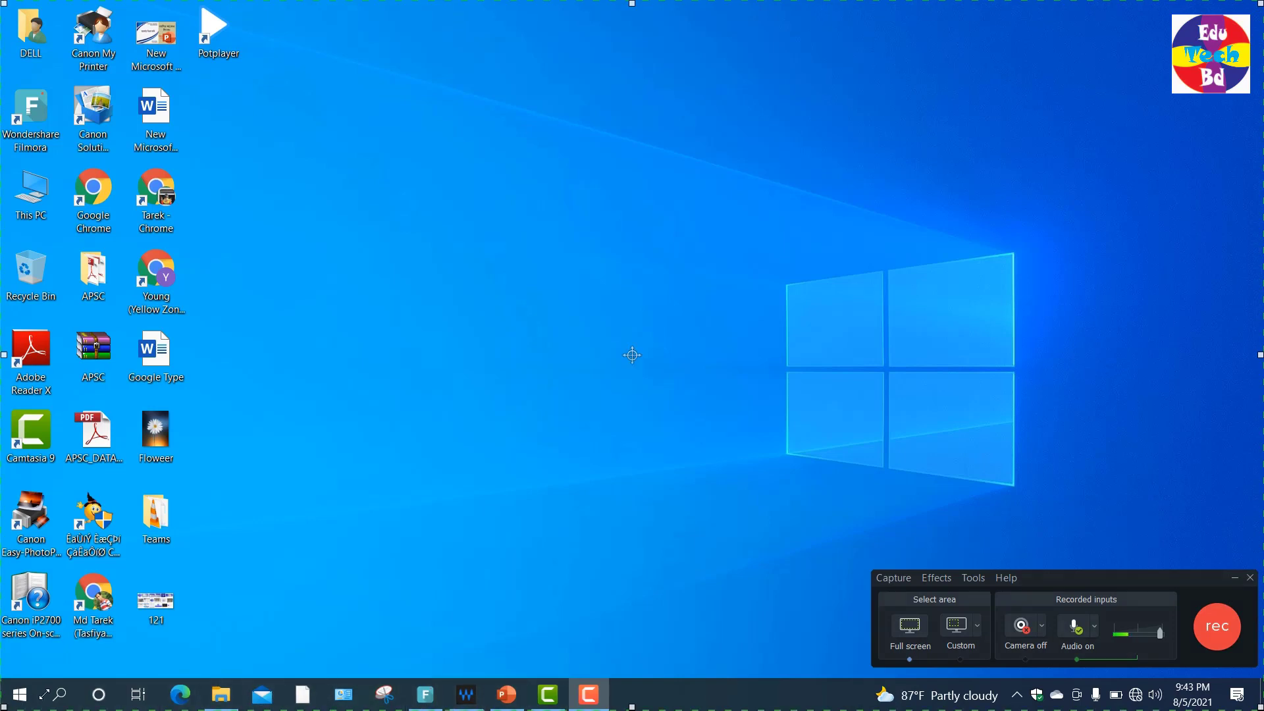
{"action": "left_click_drag", "start_coordinate": [4, 707], "coordinate": [143, 629]}
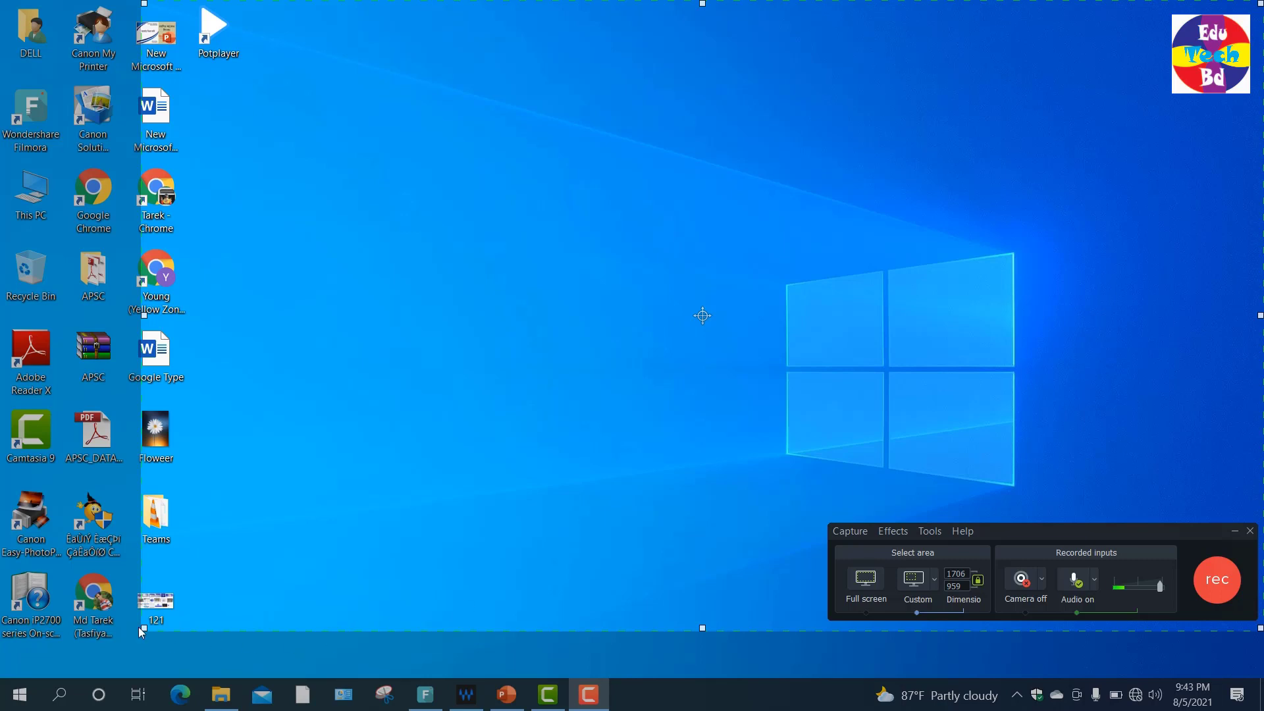
{"action": "left_click_drag", "start_coordinate": [143, 629], "coordinate": [5, 695]}
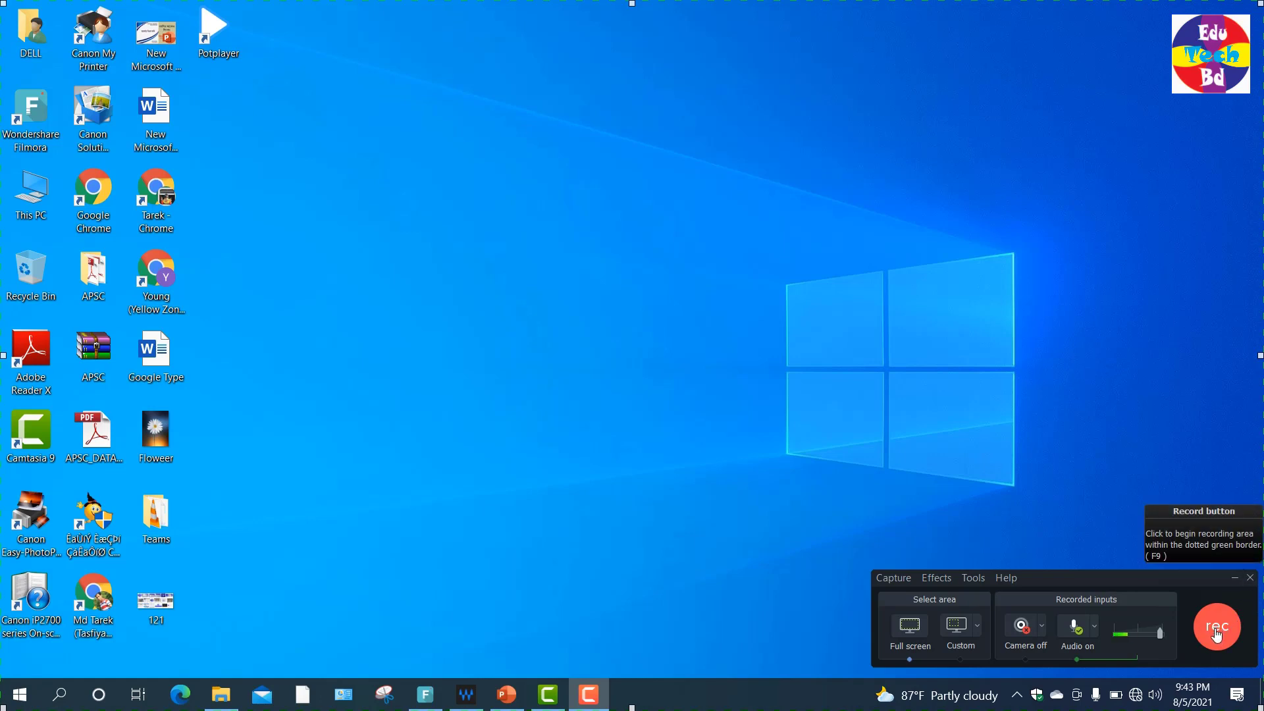
{"action": "left_click", "coordinate": [1216, 634]}
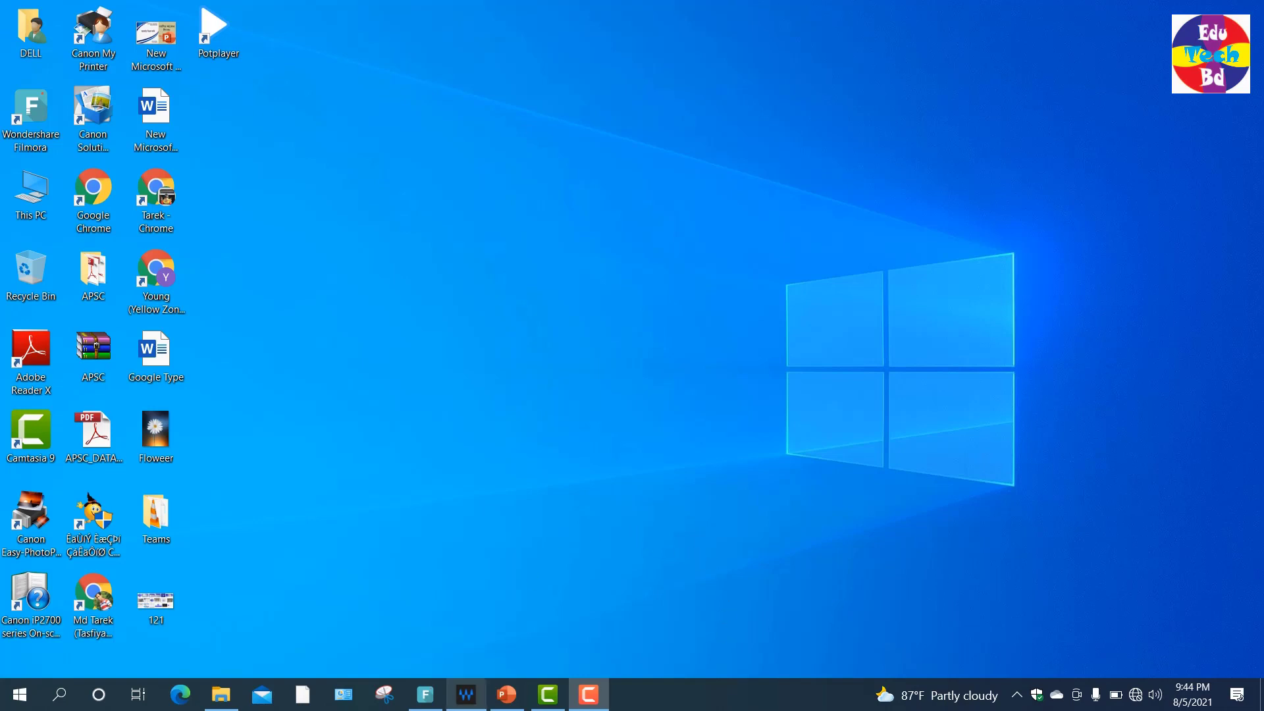
- Switch to PowerPoint, present slides 1 to 6 as a slide show, then end the show and minimise the presentation
{"action": "left_click", "coordinate": [508, 697]}
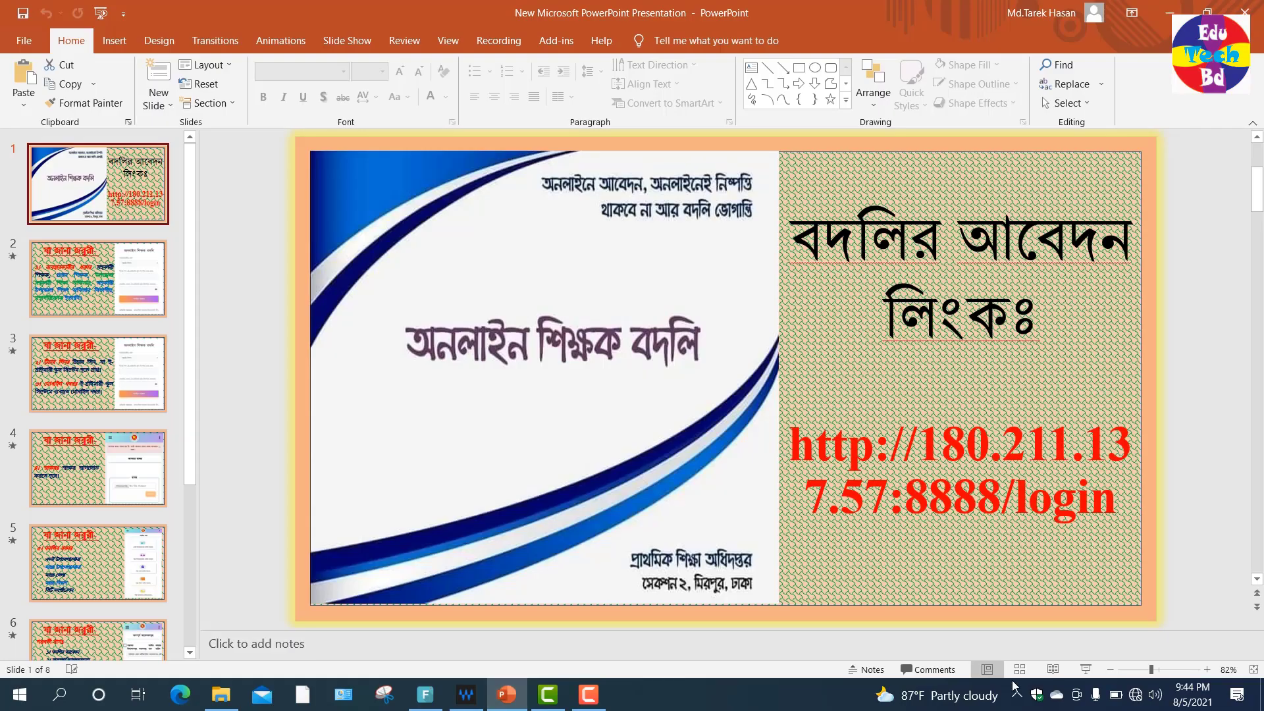
{"action": "left_click", "coordinate": [1086, 670]}
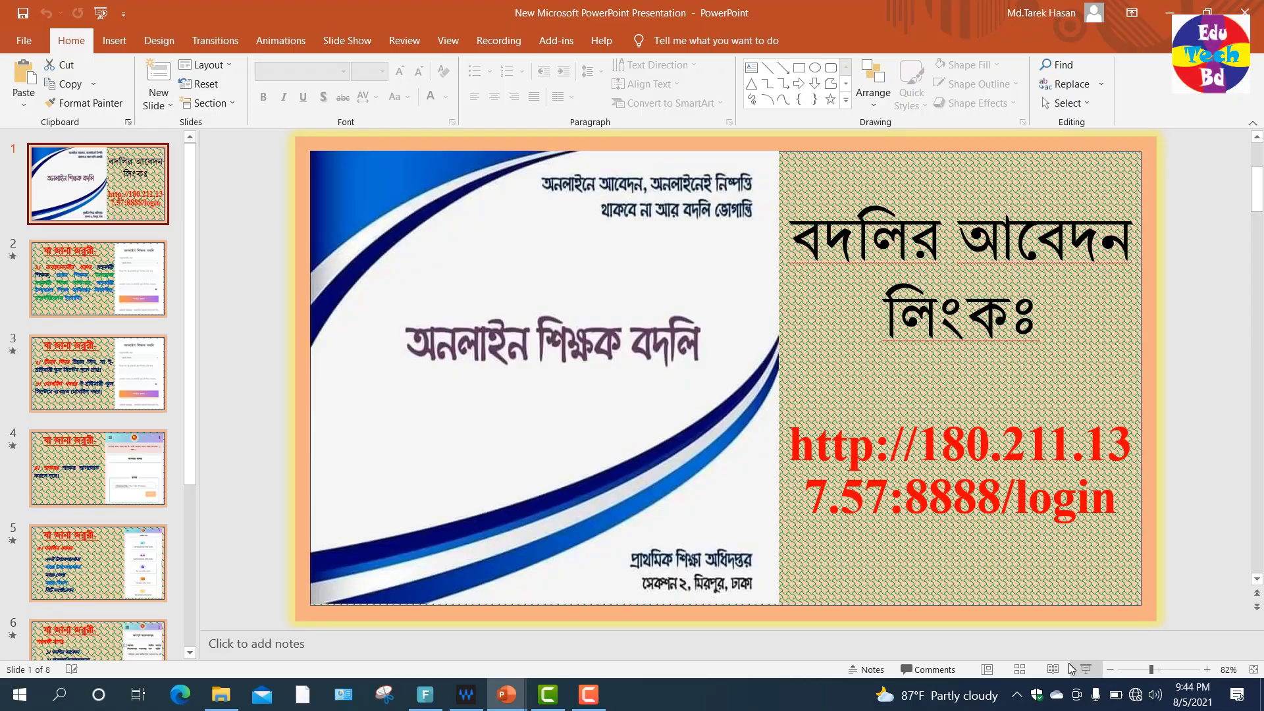
{"action": "key", "text": "Right"}
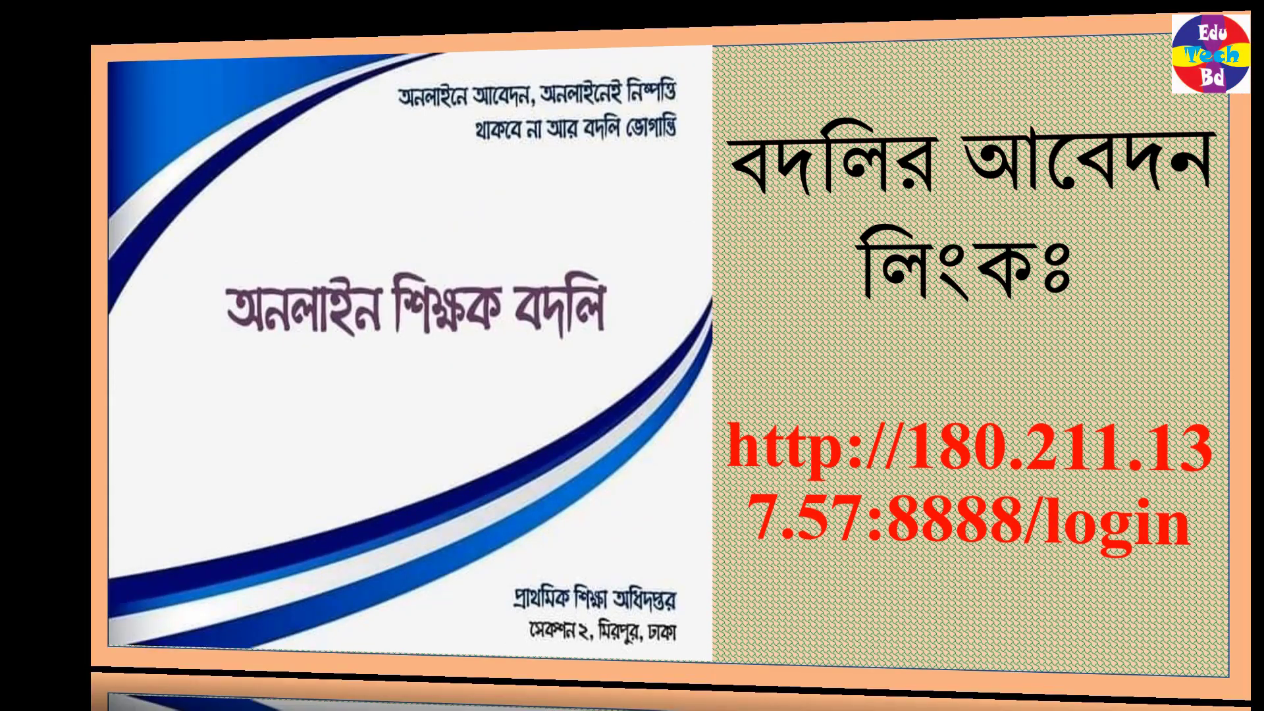
{"action": "key", "text": "Right"}
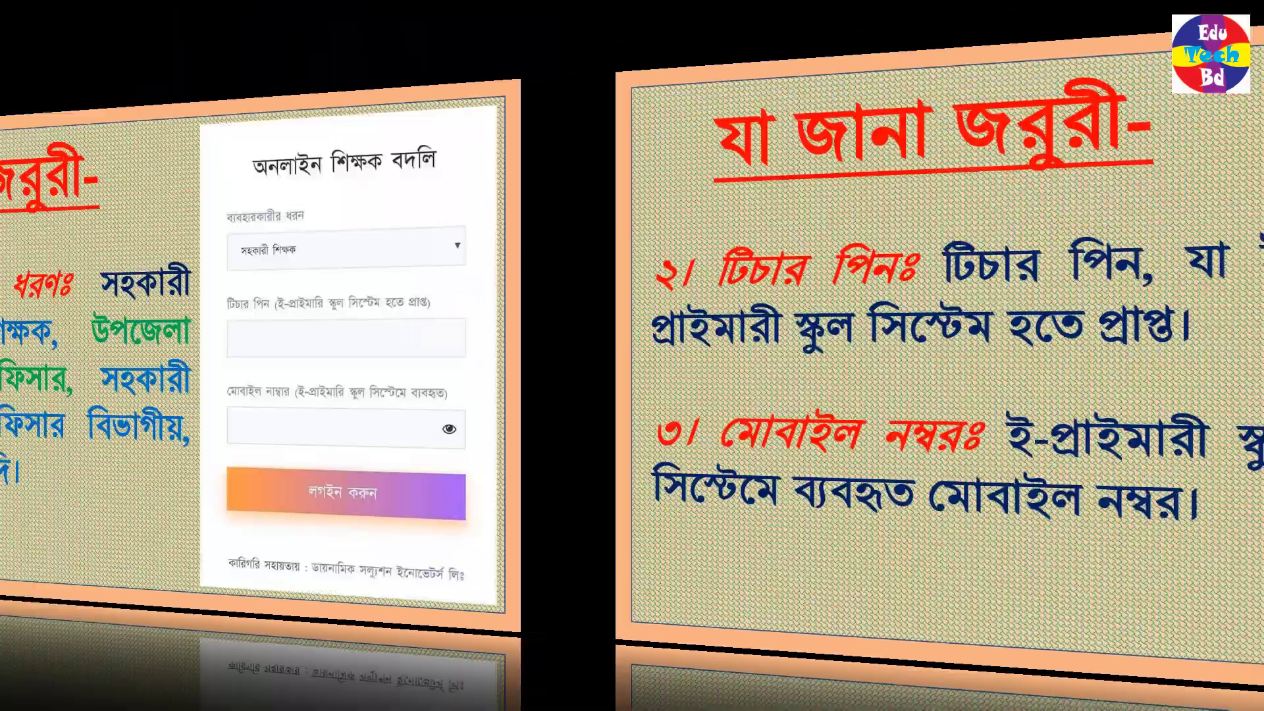
{"action": "key", "text": "Right"}
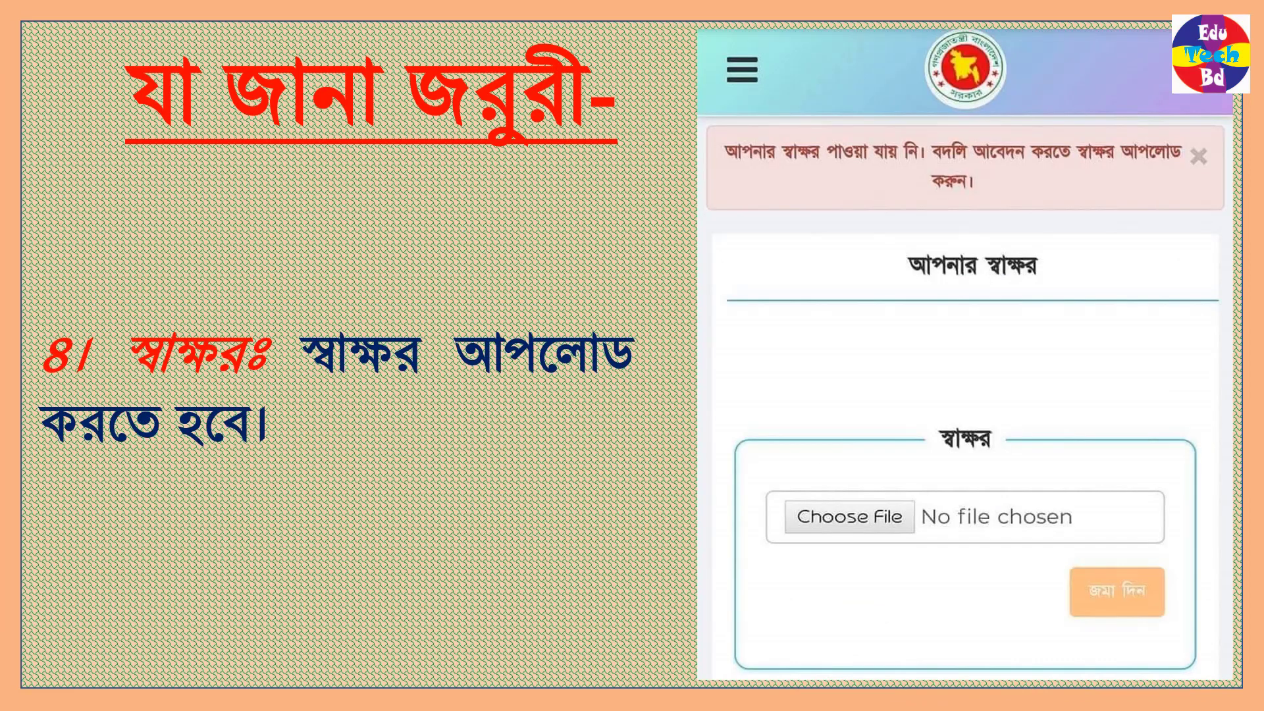
{"action": "key", "text": "Right"}
{"action": "key", "text": "Right"}
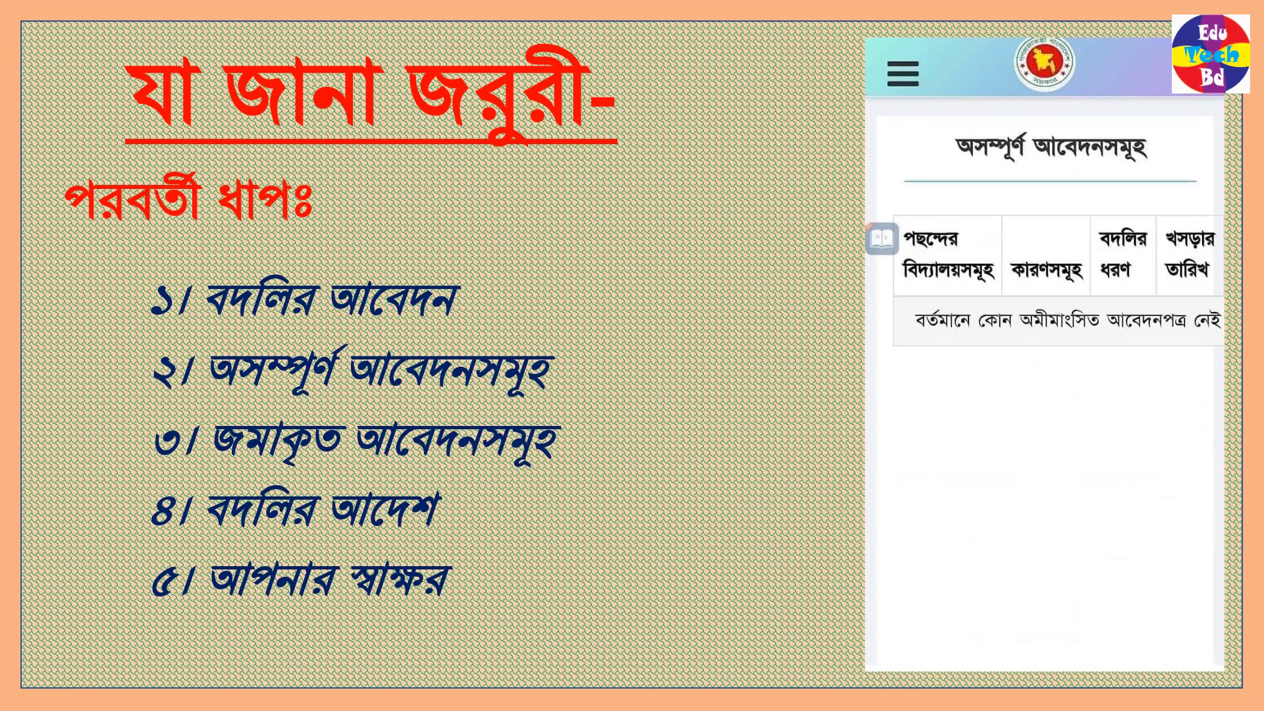
{"action": "key", "text": "Escape"}
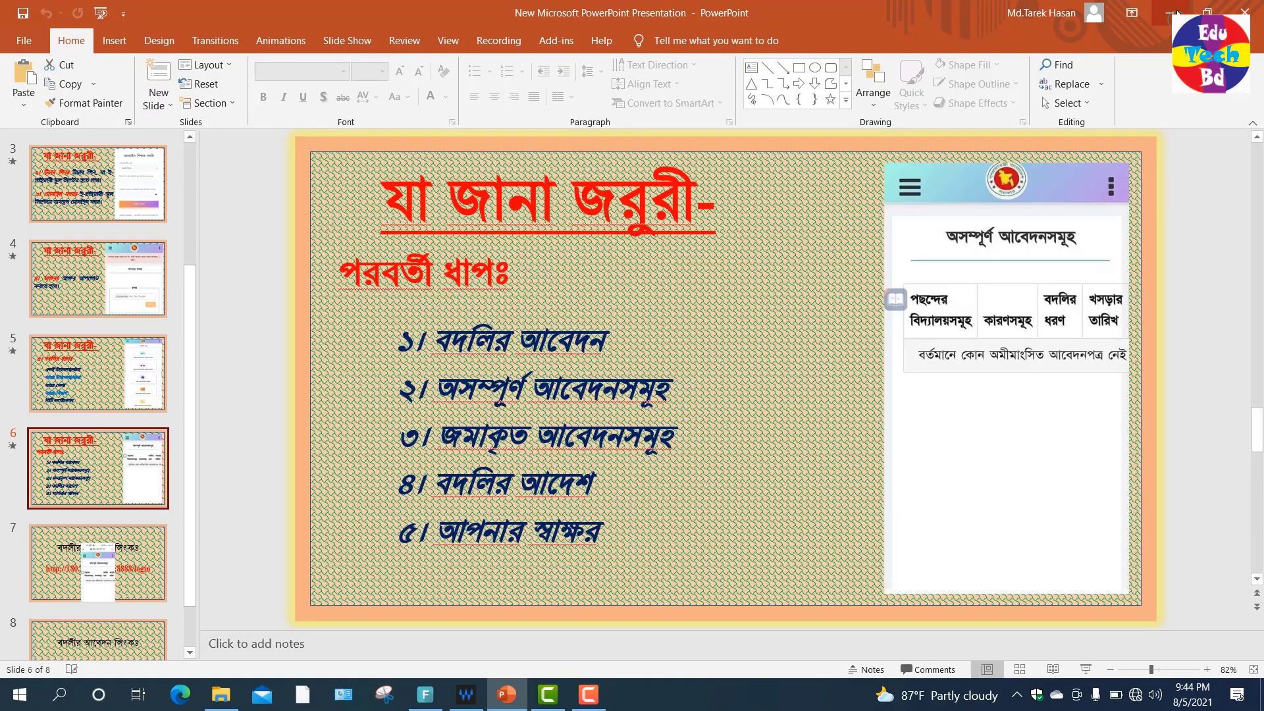
{"action": "left_click", "coordinate": [1170, 13]}
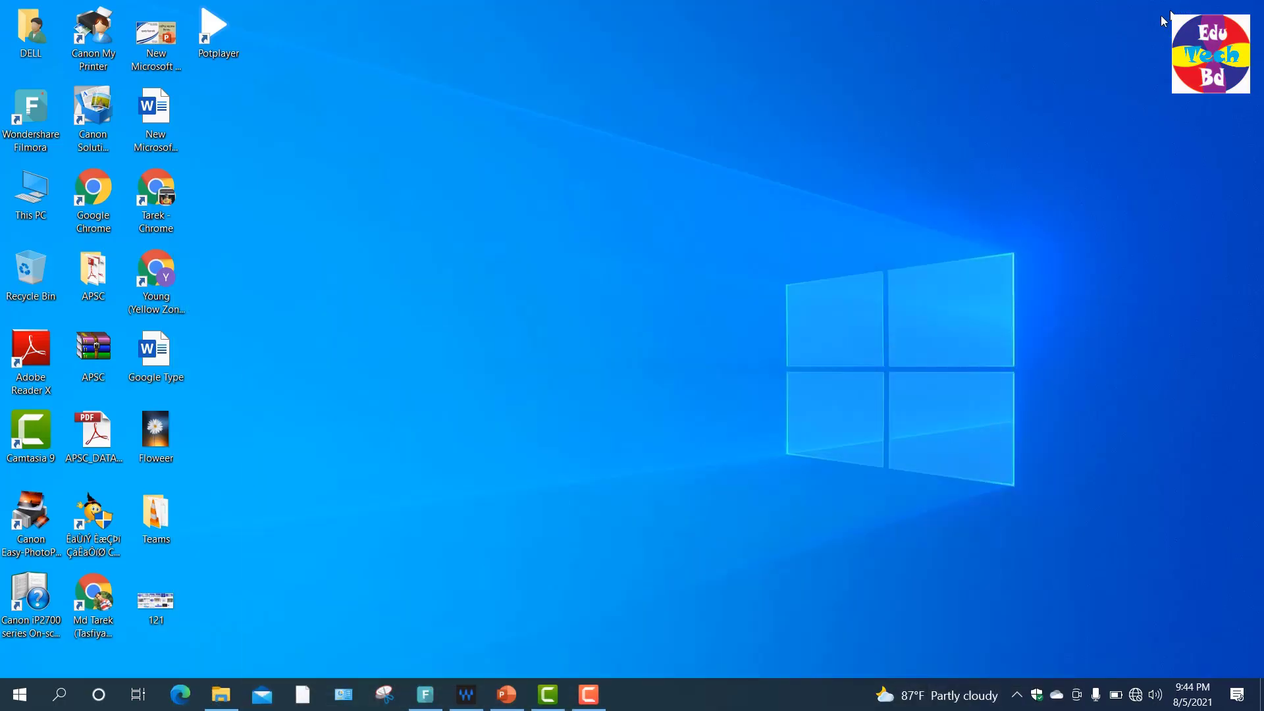
- Bring back the Camtasia recorder and stop the recording
{"action": "mouse_move", "coordinate": [591, 702]}
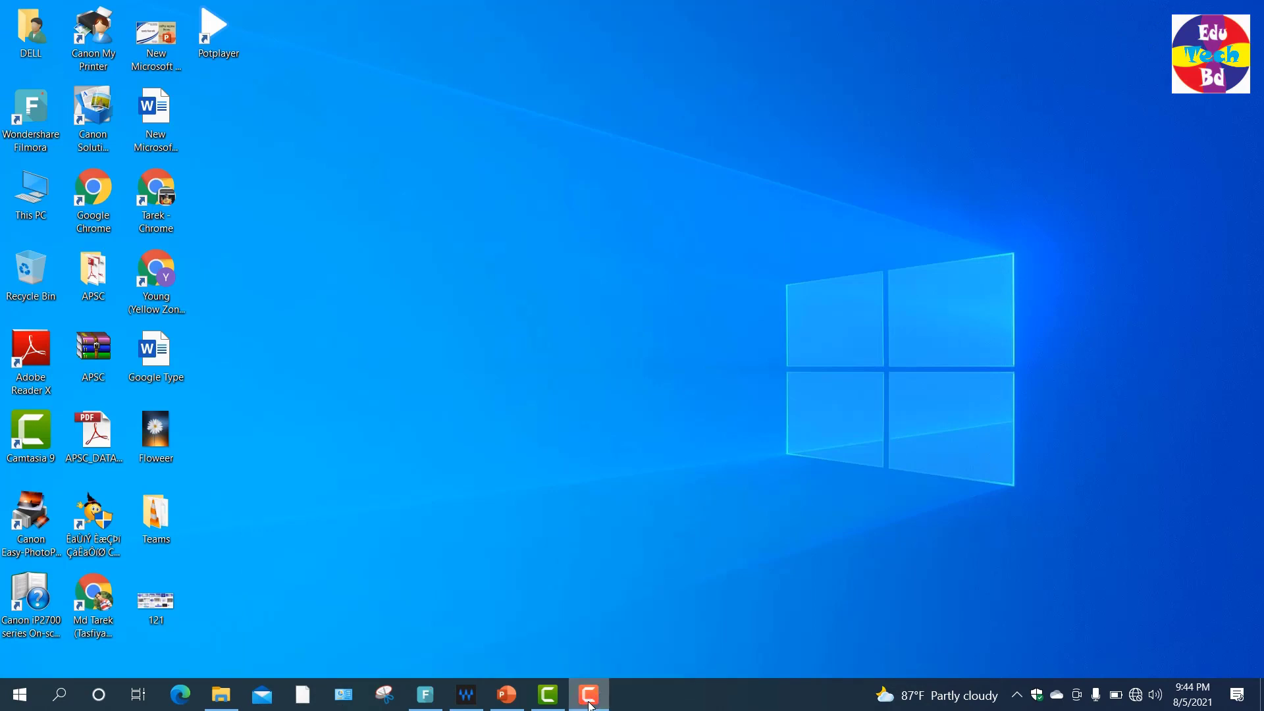
{"action": "left_click", "coordinate": [589, 702]}
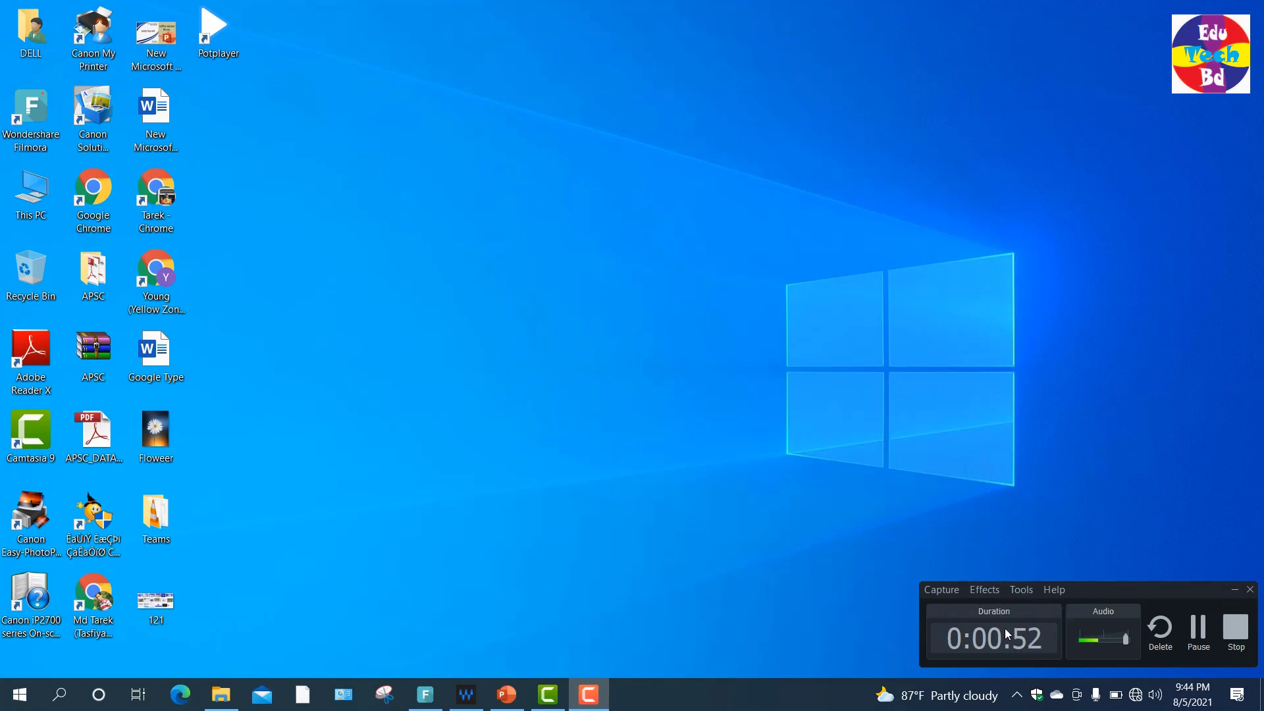
{"action": "left_click", "coordinate": [1236, 638]}
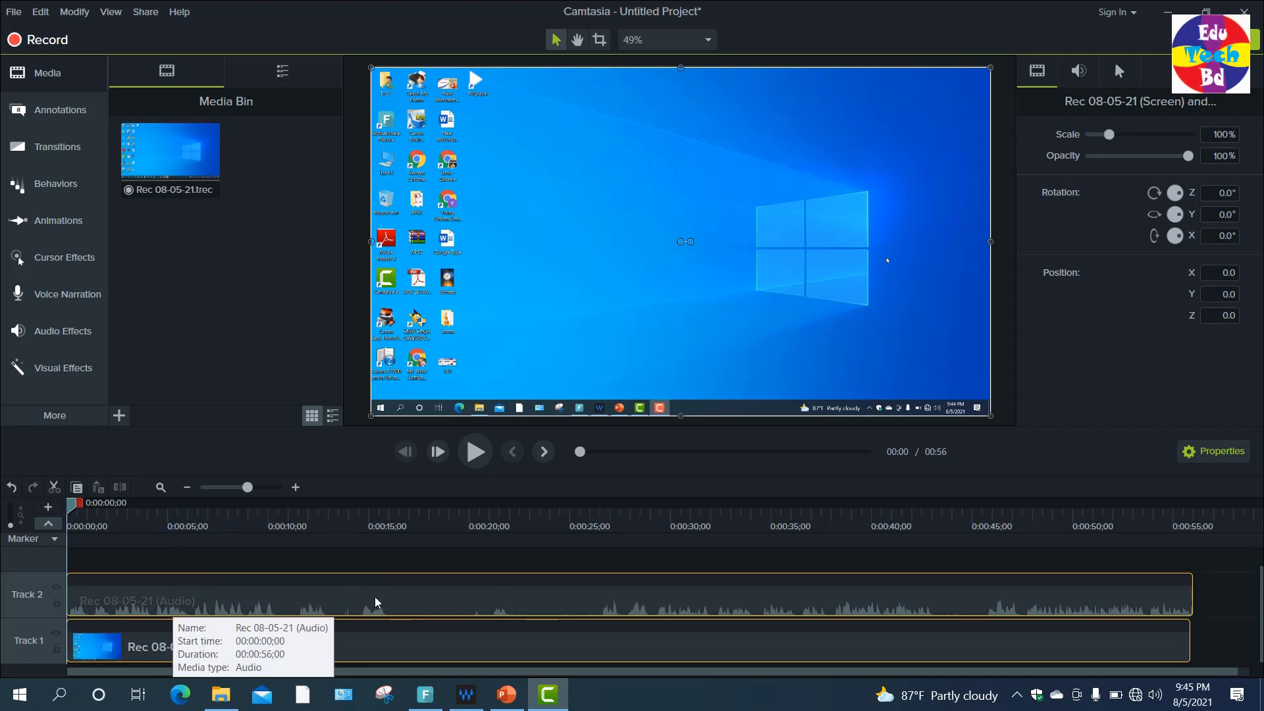
- Split the recording's screen and audio clips at 0:00:20;00 on the timeline
{"action": "left_click", "coordinate": [147, 611]}
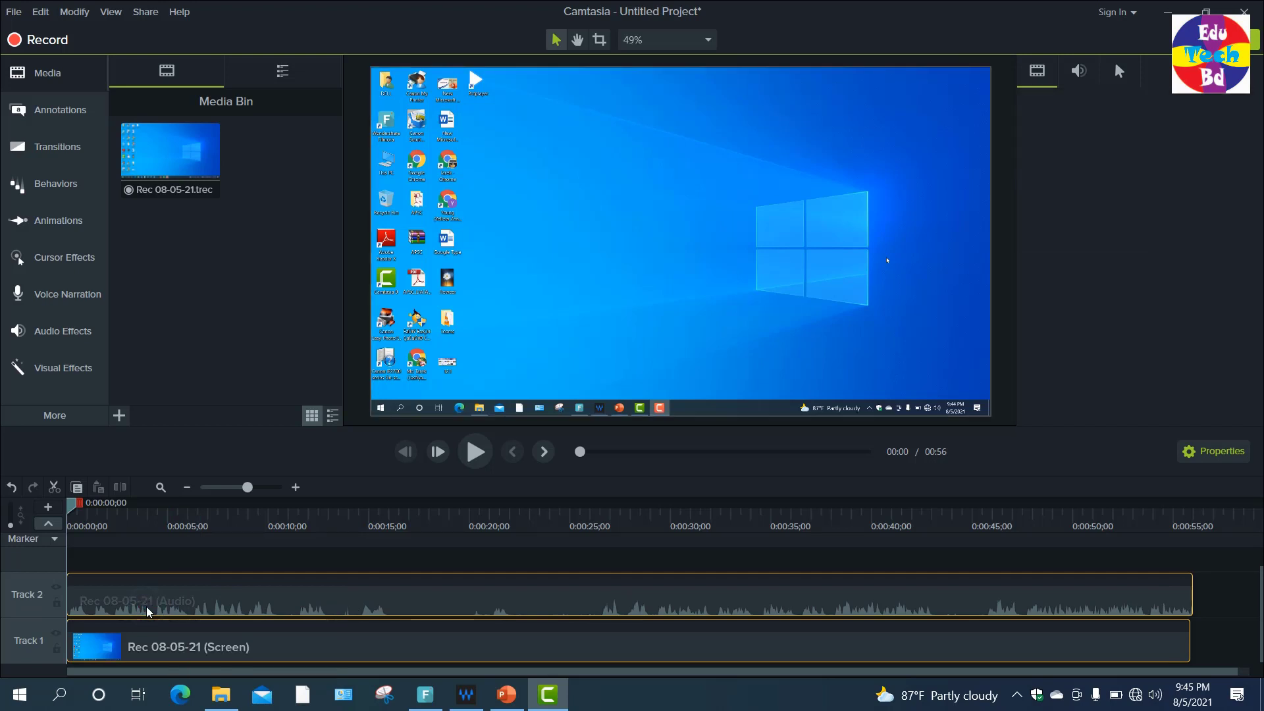
{"action": "mouse_move", "coordinate": [156, 595]}
{"action": "left_mouse_down"}
{"action": "mouse_move", "coordinate": [164, 580]}
{"action": "mouse_move", "coordinate": [156, 602]}
{"action": "mouse_move", "coordinate": [162, 592]}
{"action": "left_mouse_up"}
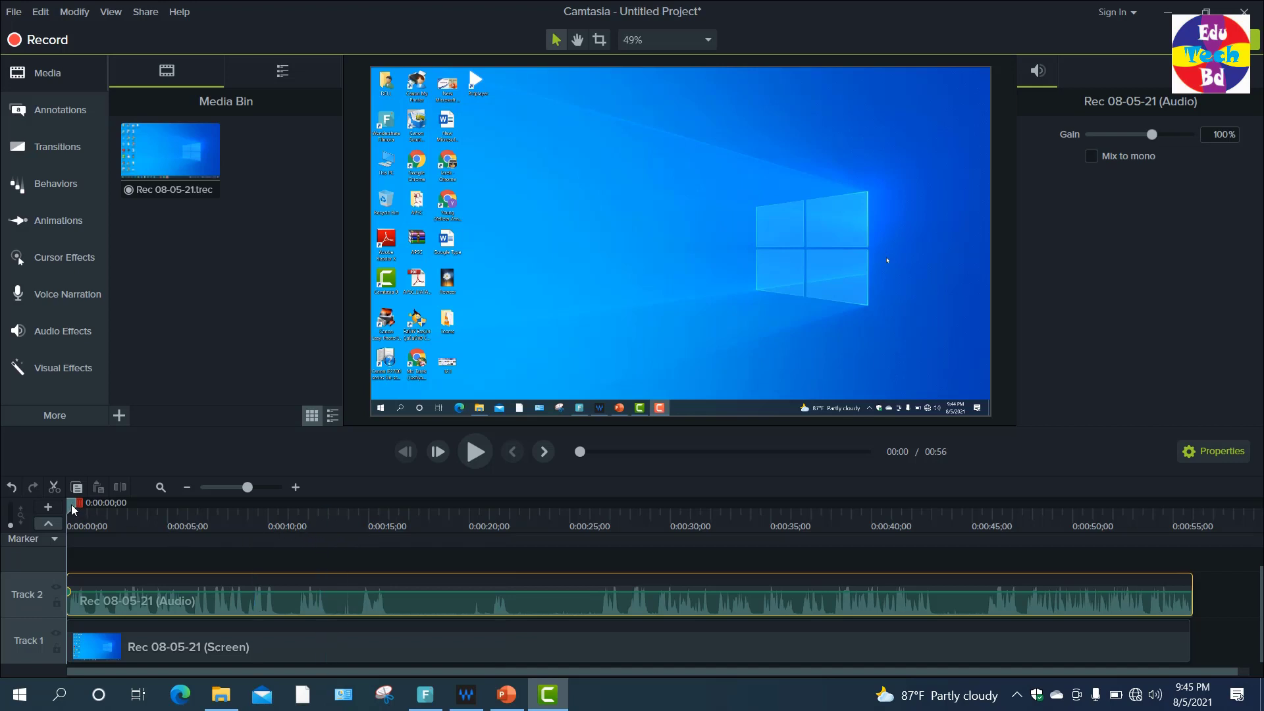
{"action": "left_click_drag", "start_coordinate": [73, 509], "coordinate": [473, 555]}
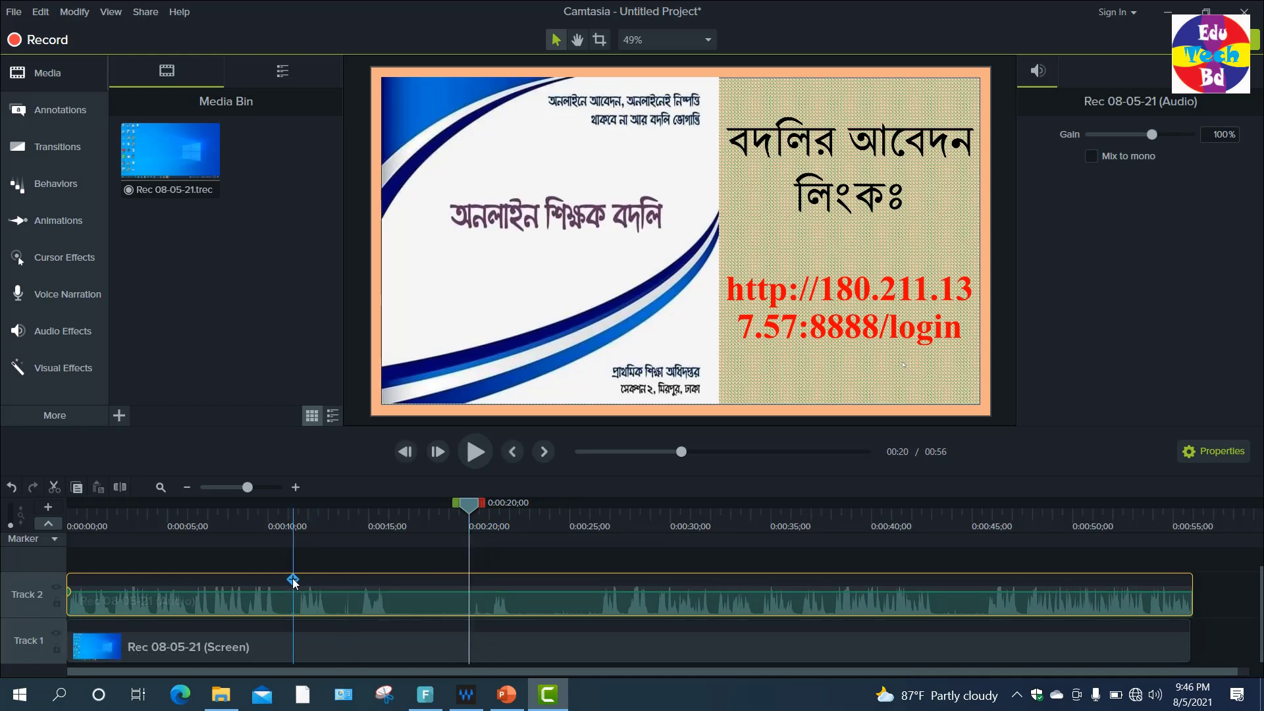
{"action": "left_click", "coordinate": [341, 638], "text": "ctrl"}
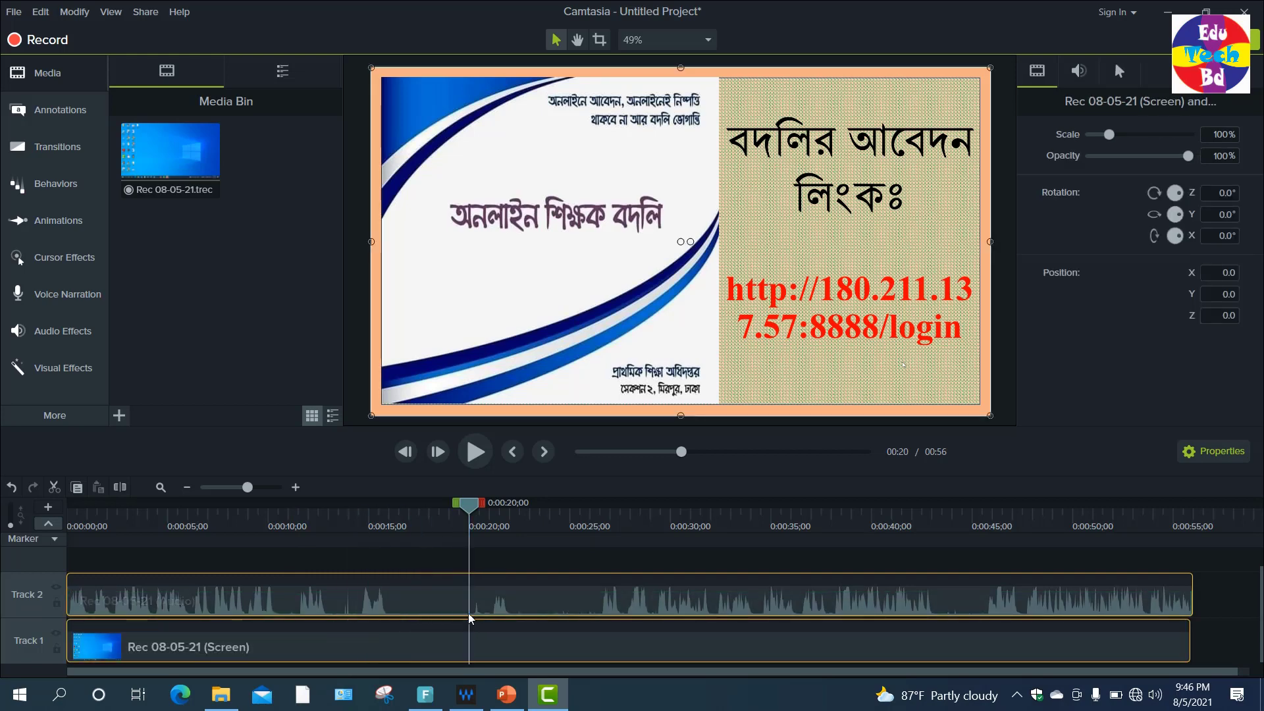
{"action": "left_click", "coordinate": [121, 488]}
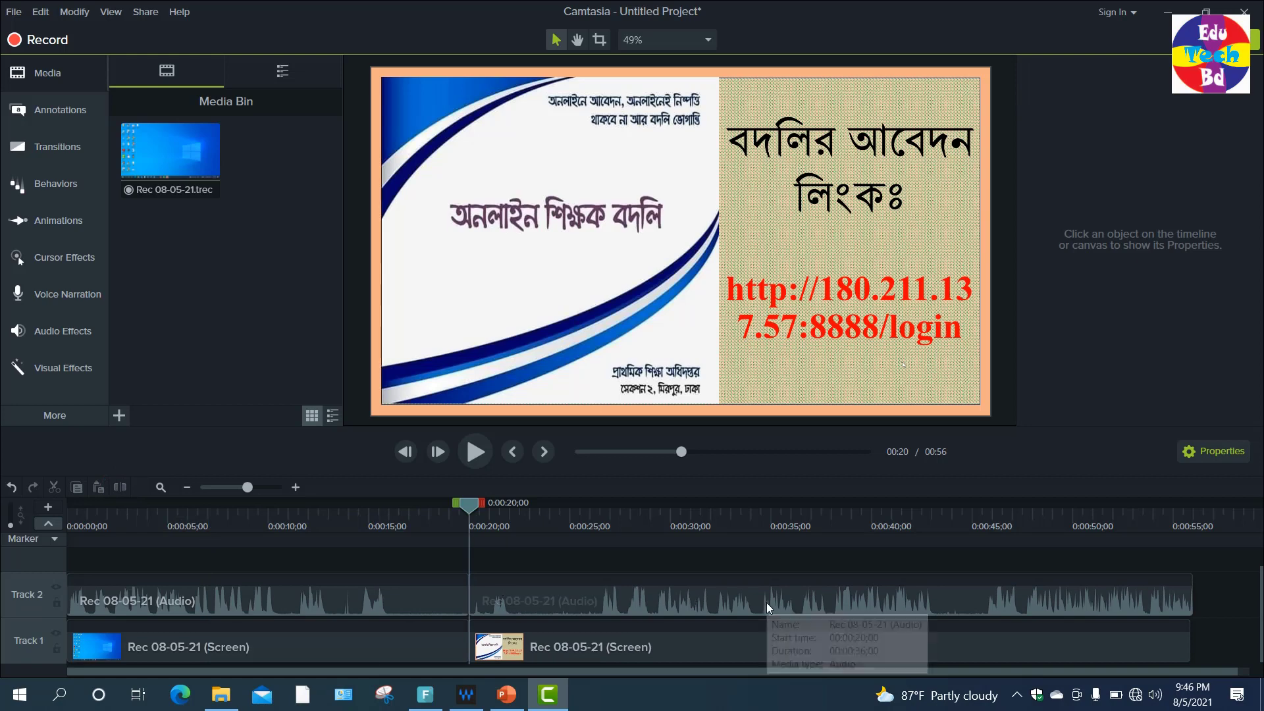
- Delete the screen and audio segments before the 20-second cut
{"action": "left_click", "coordinate": [334, 642]}
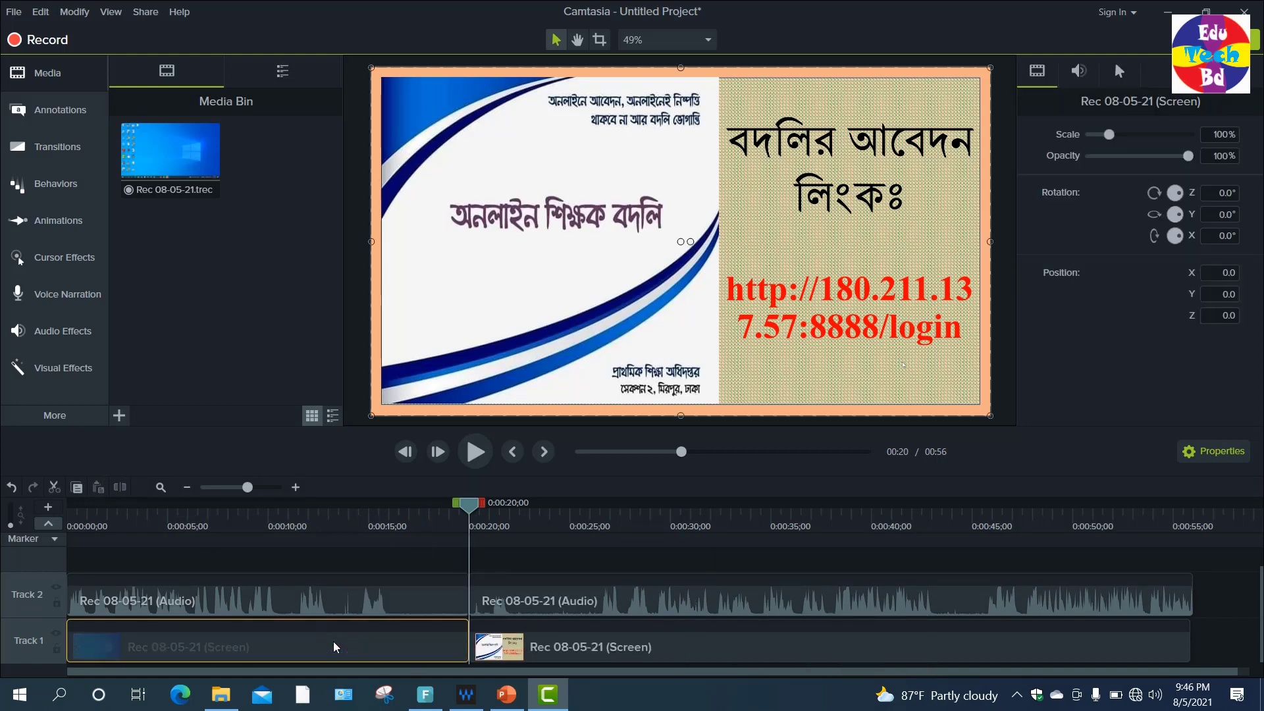
{"action": "left_click", "coordinate": [326, 595], "text": "ctrl"}
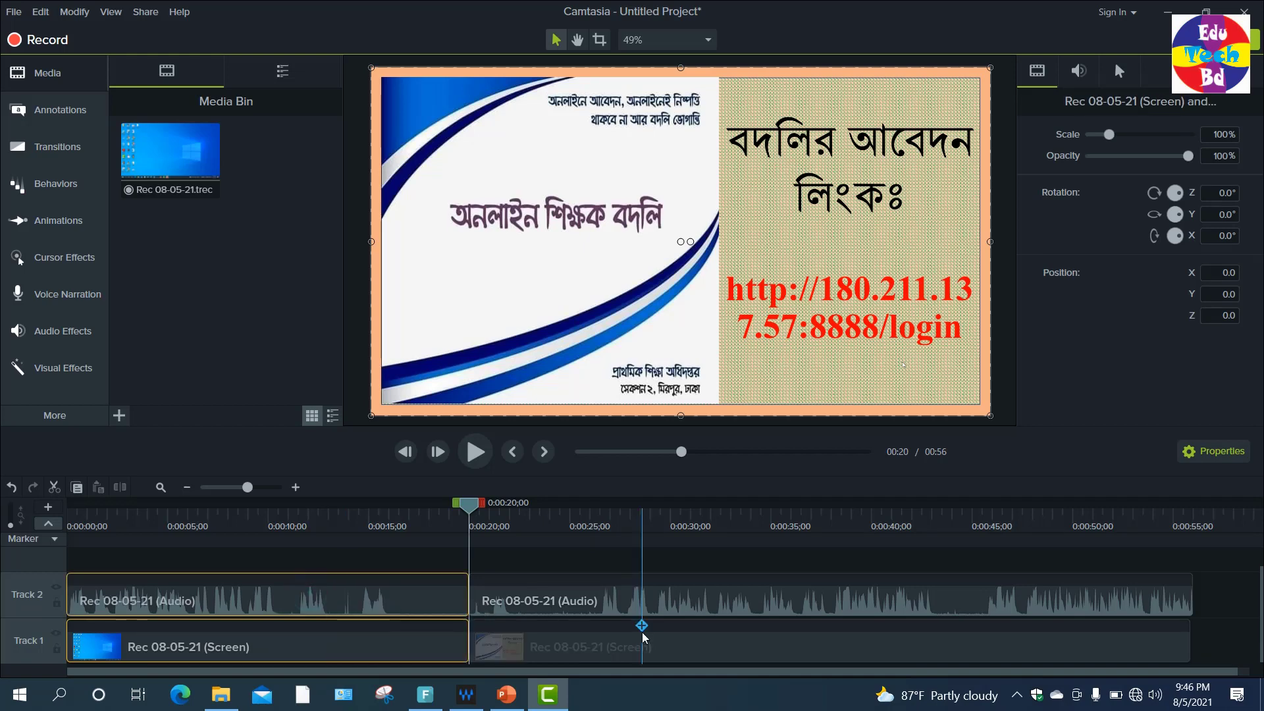
{"action": "key", "text": "Delete"}
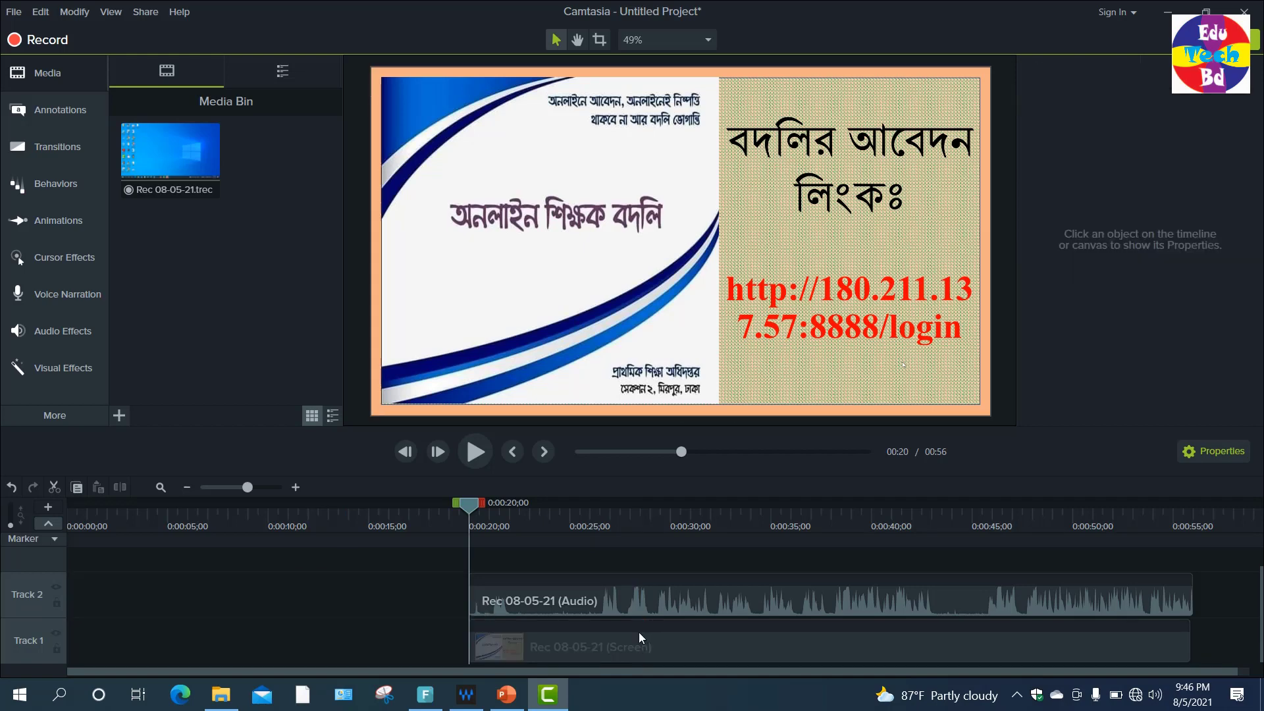
- Move the remaining screen and audio clips together to the start of the timeline and play them from the beginning
{"action": "left_click", "coordinate": [541, 647]}
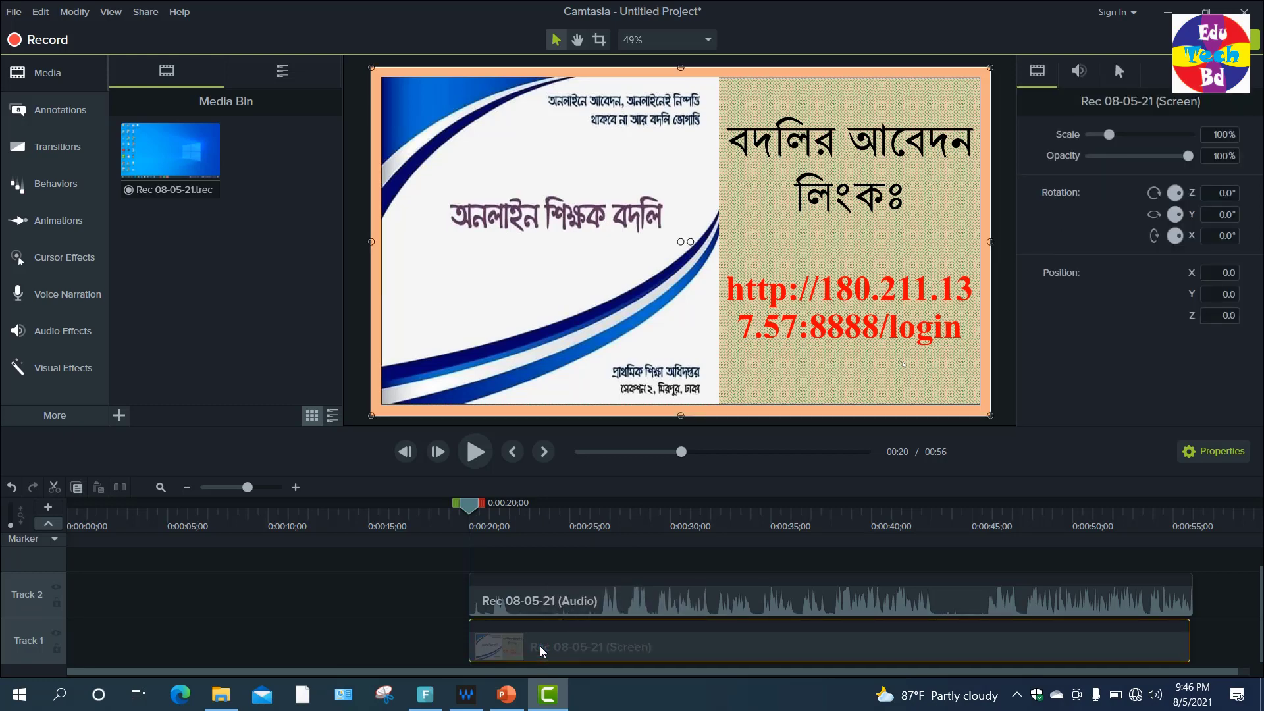
{"action": "left_click", "coordinate": [534, 598], "text": "ctrl"}
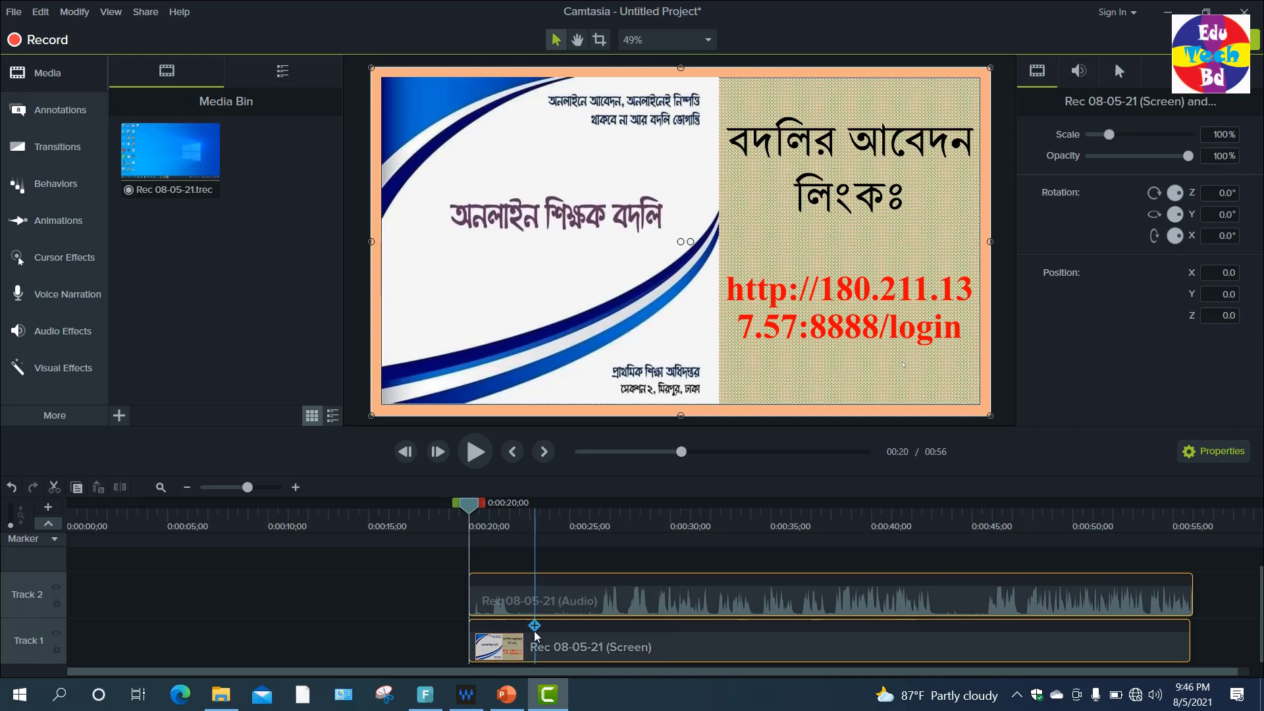
{"action": "left_click_drag", "start_coordinate": [507, 642], "coordinate": [123, 656]}
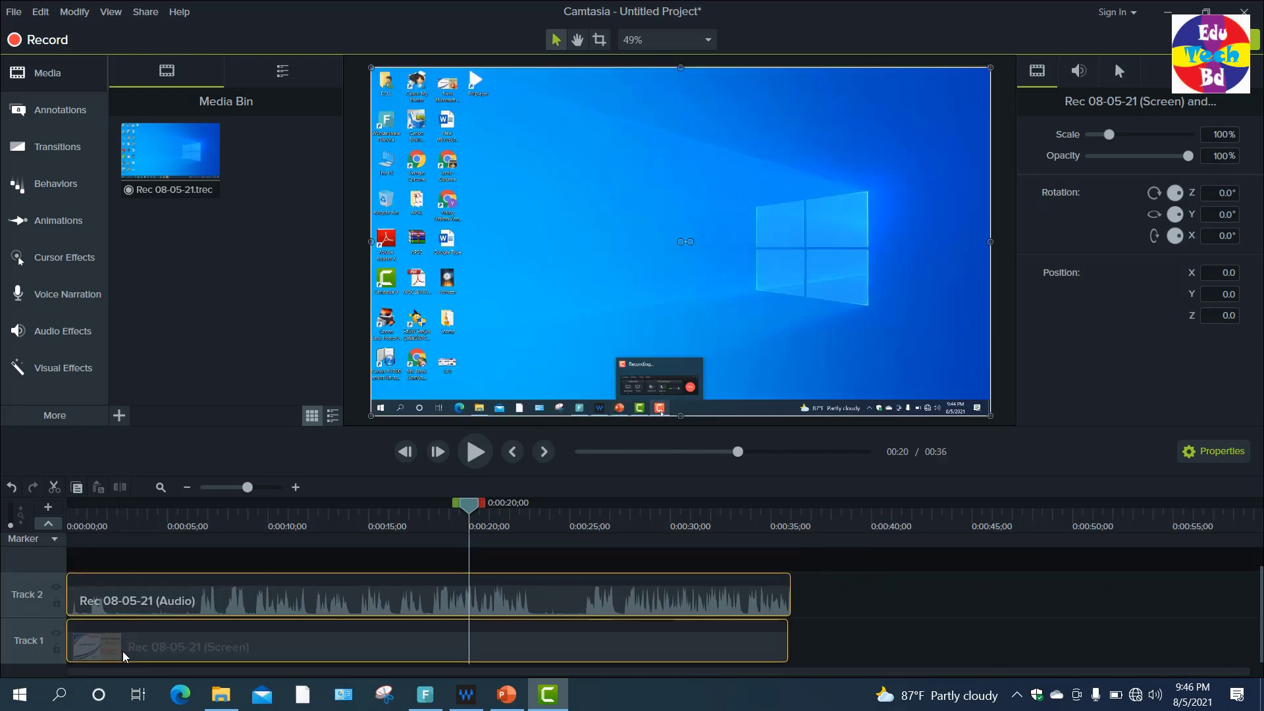
{"action": "left_click_drag", "start_coordinate": [468, 503], "coordinate": [29, 558]}
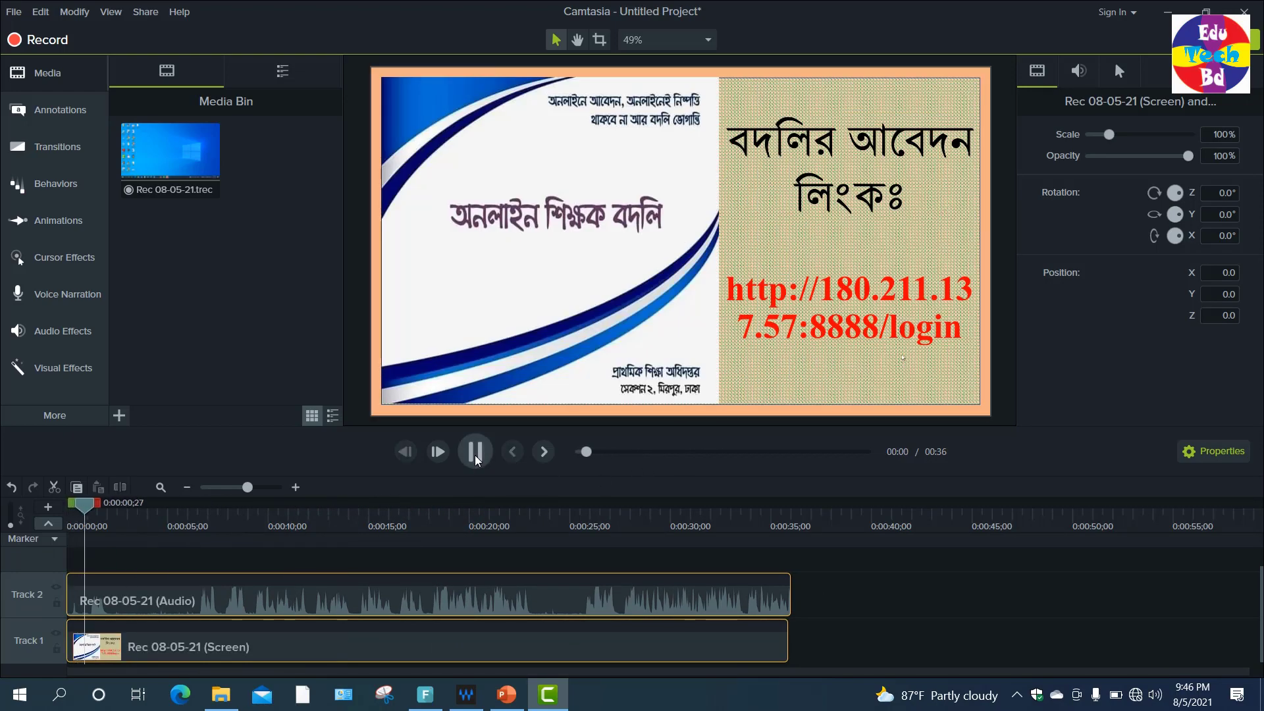
- Split both clips at 0:00:12;16 and delete the screen and audio segments after the cut
{"action": "left_click_drag", "start_coordinate": [73, 504], "coordinate": [323, 511]}
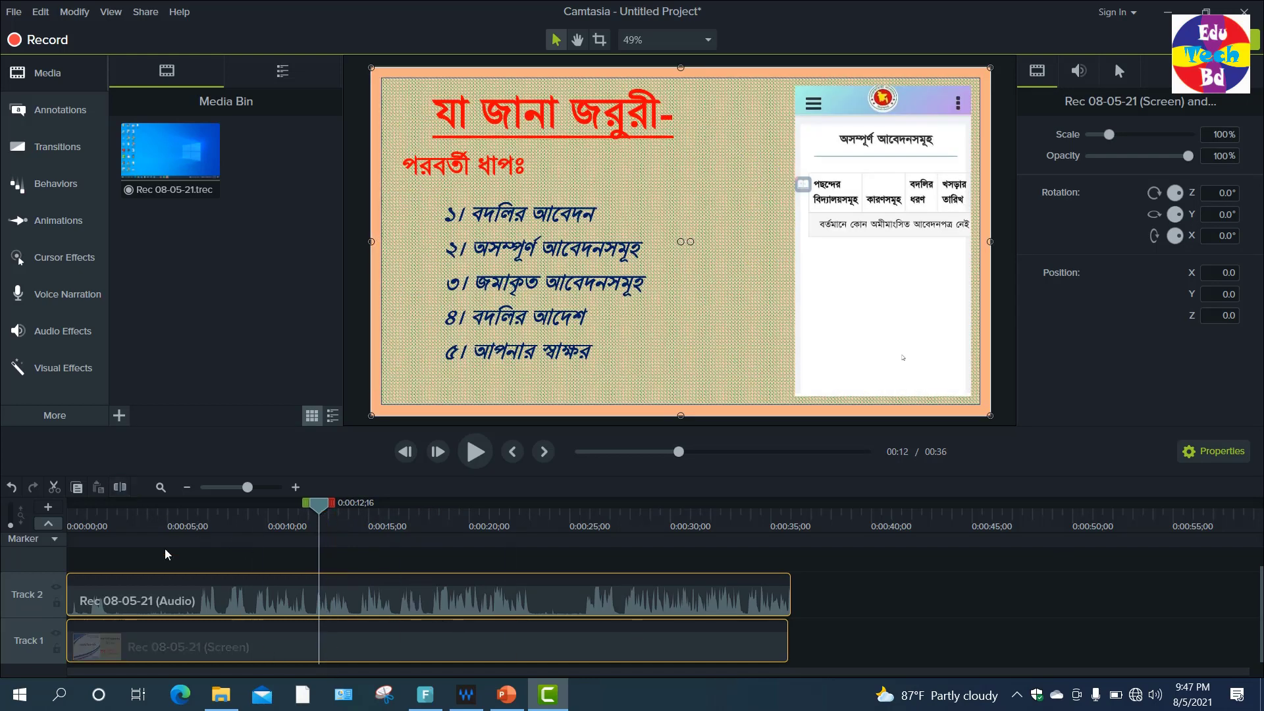
{"action": "left_click", "coordinate": [121, 487]}
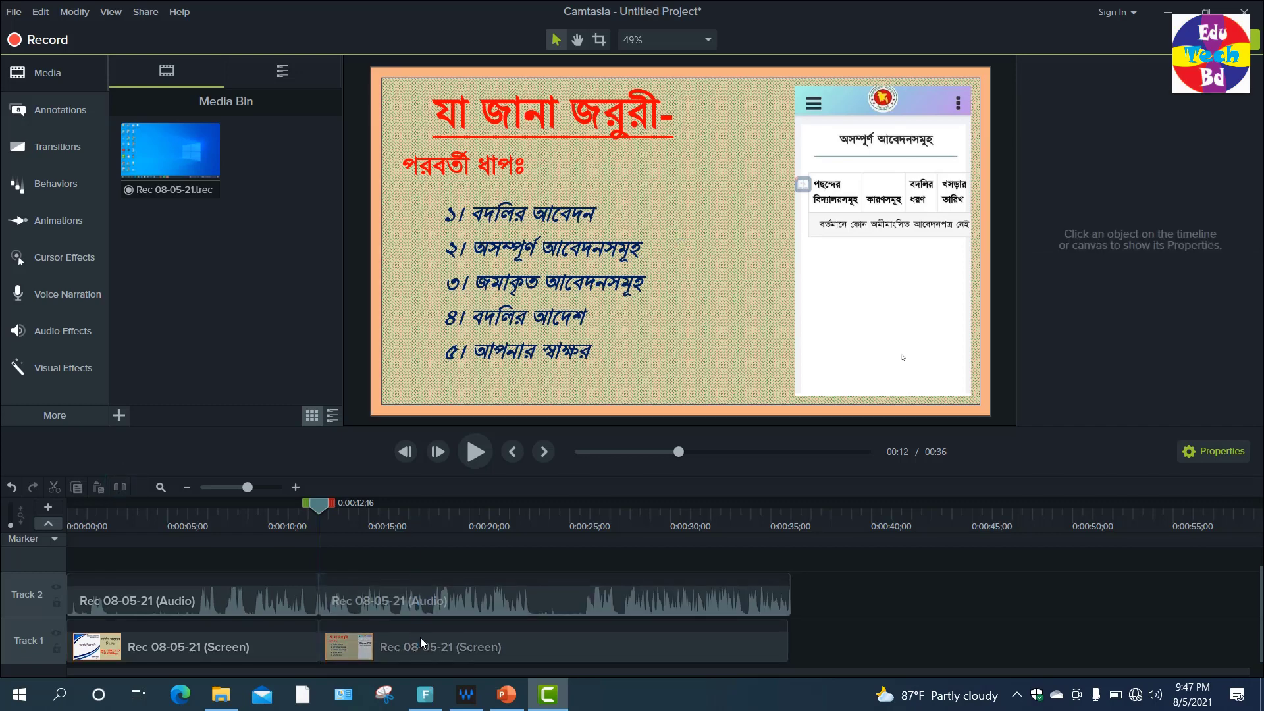
{"action": "left_click", "coordinate": [475, 596], "text": "ctrl"}
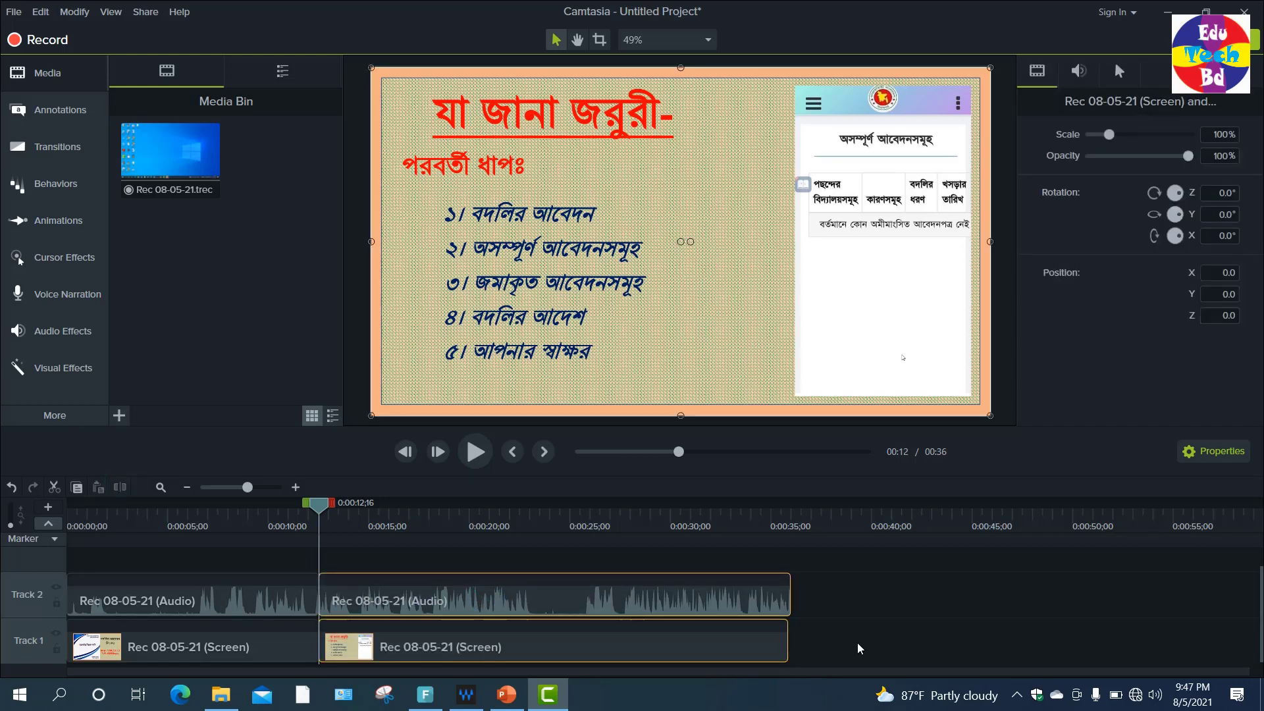
{"action": "key", "text": "Delete"}
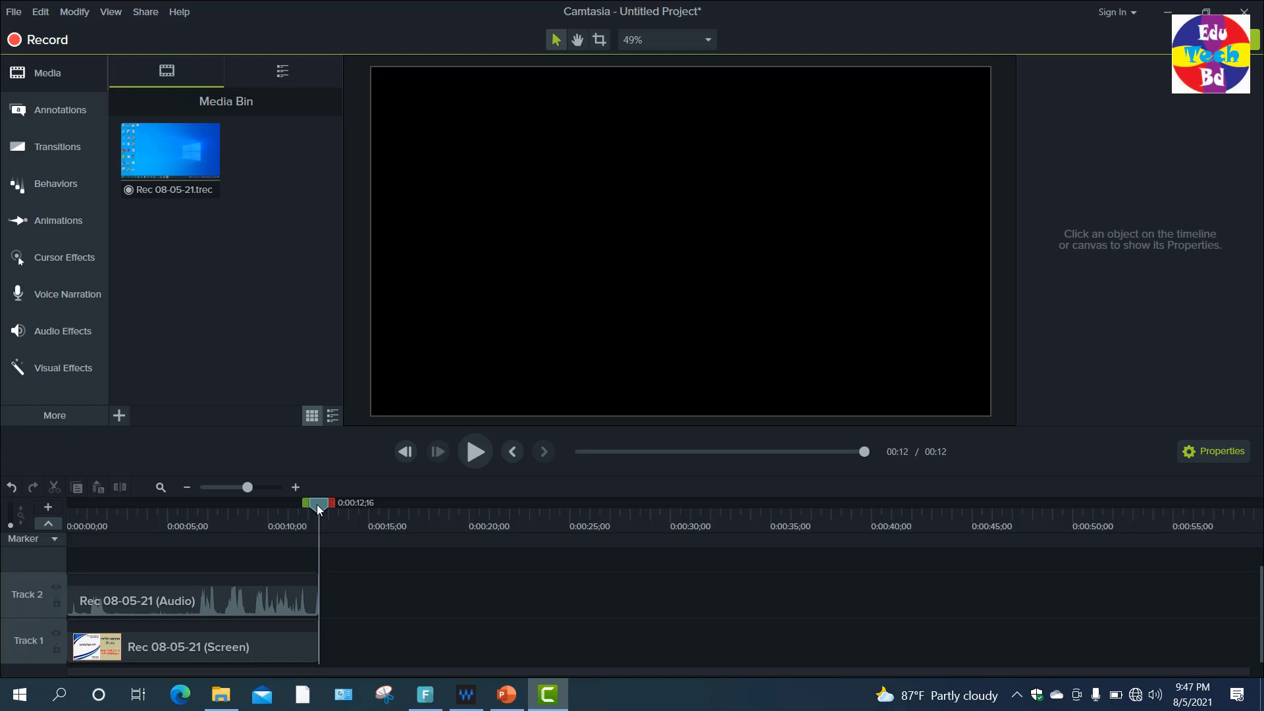
- Return the playhead to the timeline start and open the Production Wizard for sharing the video as a local file
{"action": "left_click_drag", "start_coordinate": [318, 505], "coordinate": [2, 543]}
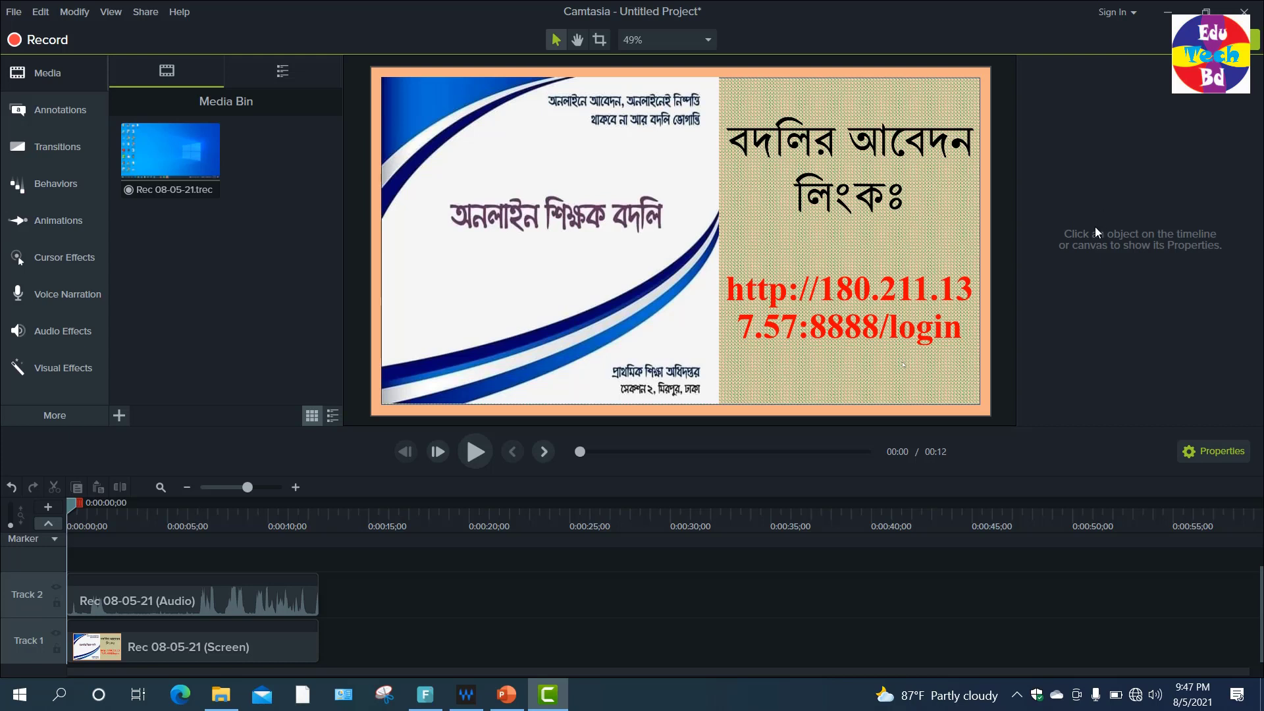
{"action": "left_click", "coordinate": [1255, 40]}
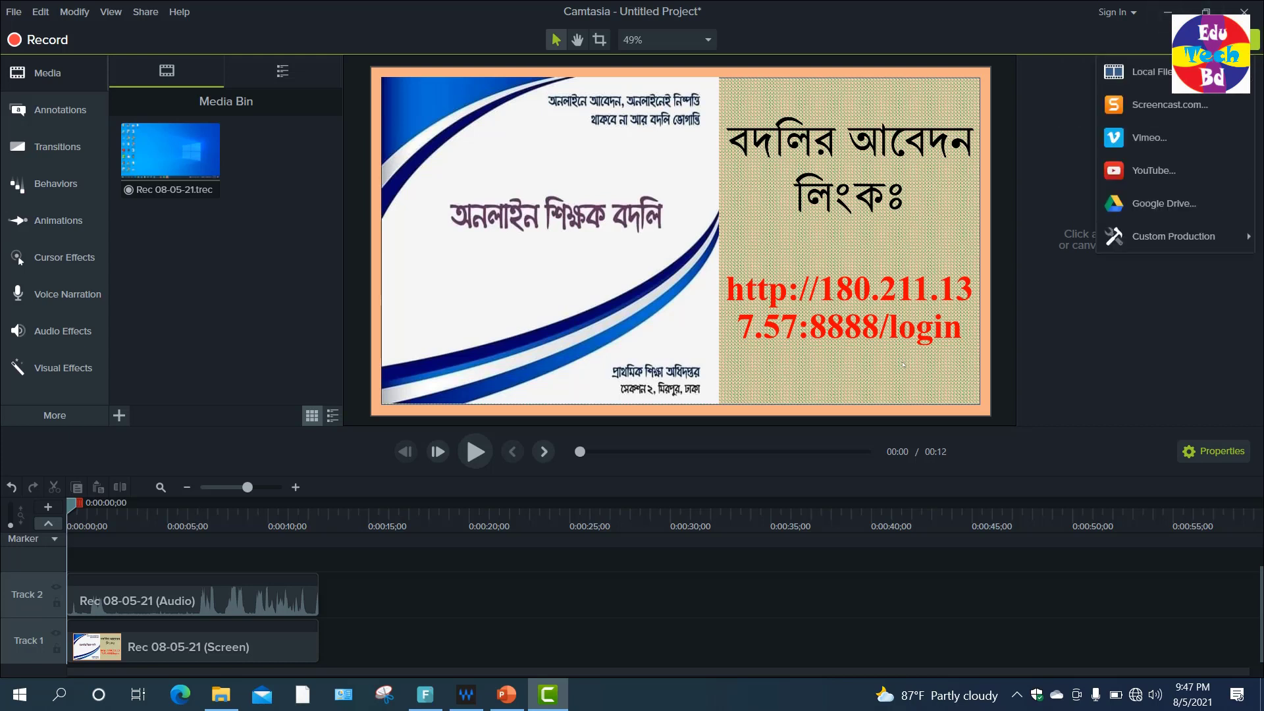
{"action": "left_click", "coordinate": [1133, 74]}
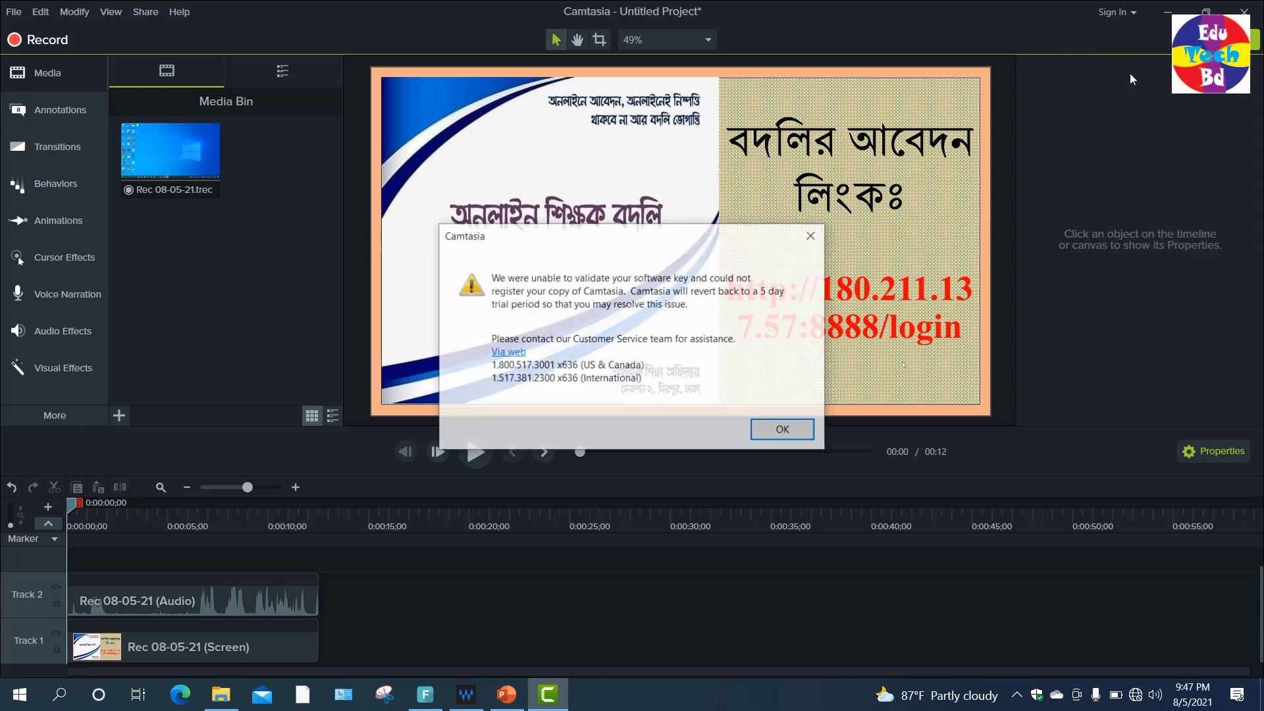
{"action": "left_click", "coordinate": [802, 436]}
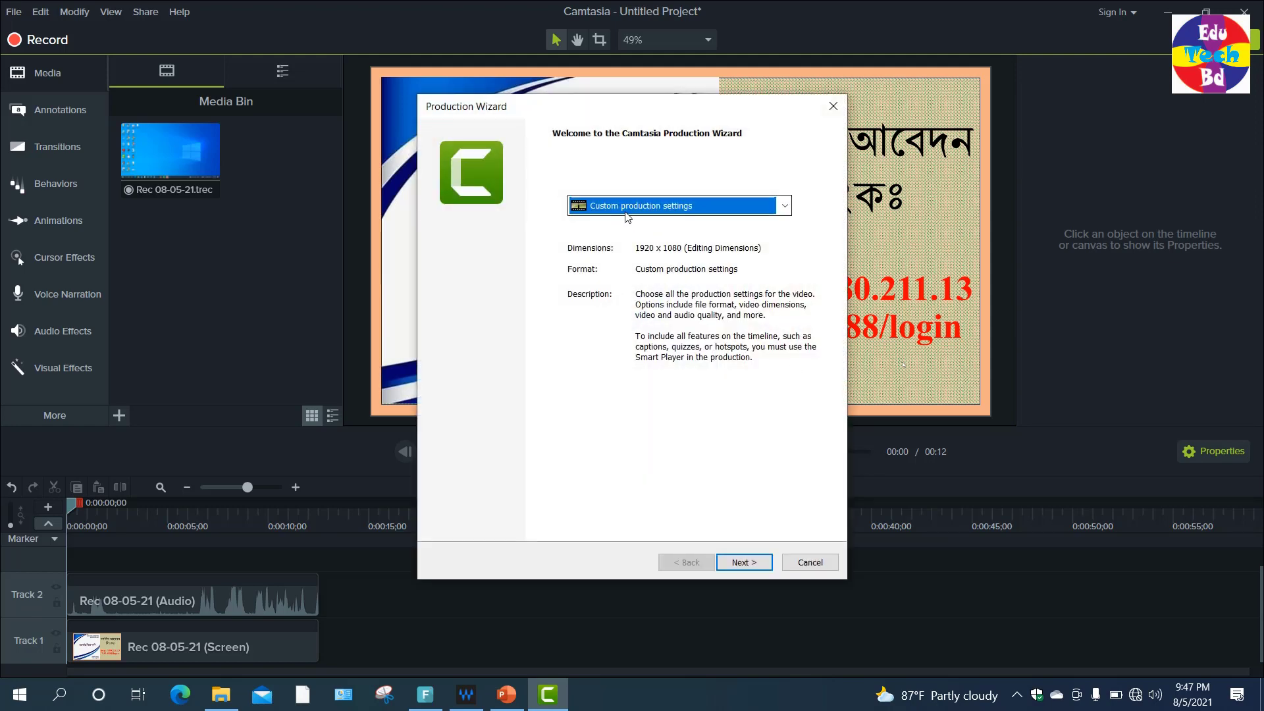
- Keep the custom production settings with MP4 - Smart Player (HTML5) and accept the default player and video options
{"action": "left_click", "coordinate": [746, 565]}
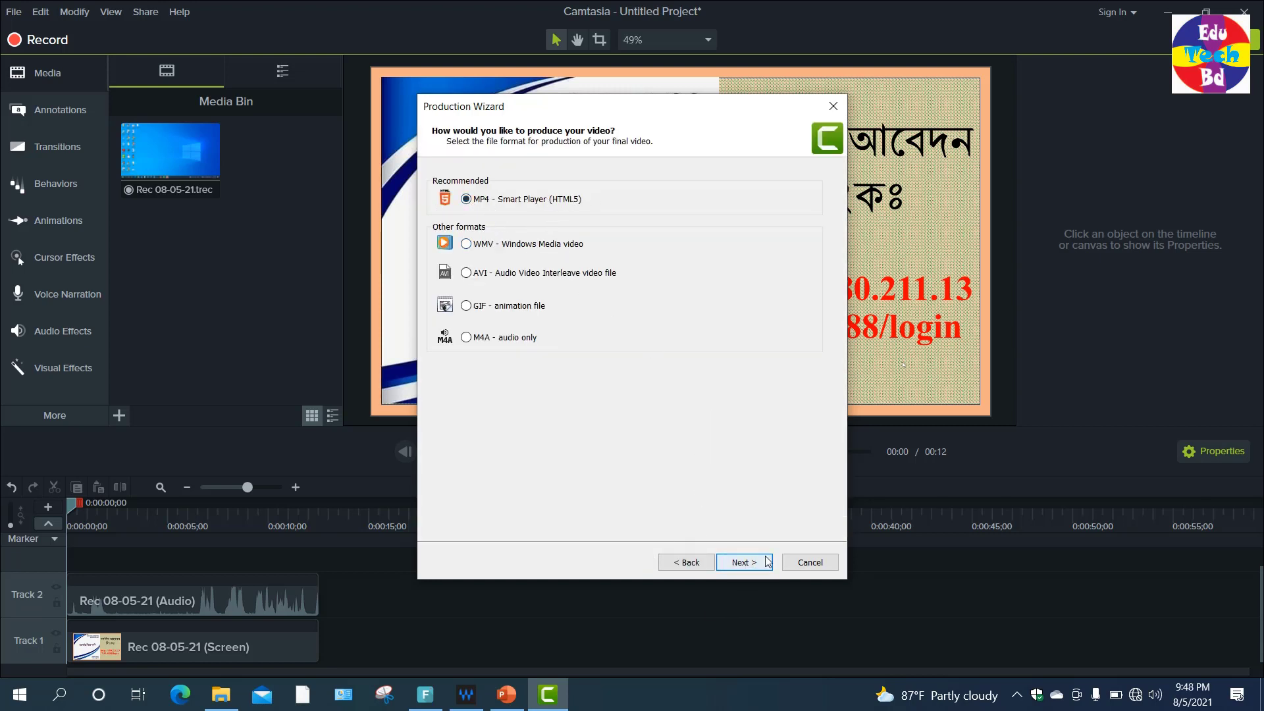
{"action": "left_click", "coordinate": [747, 566]}
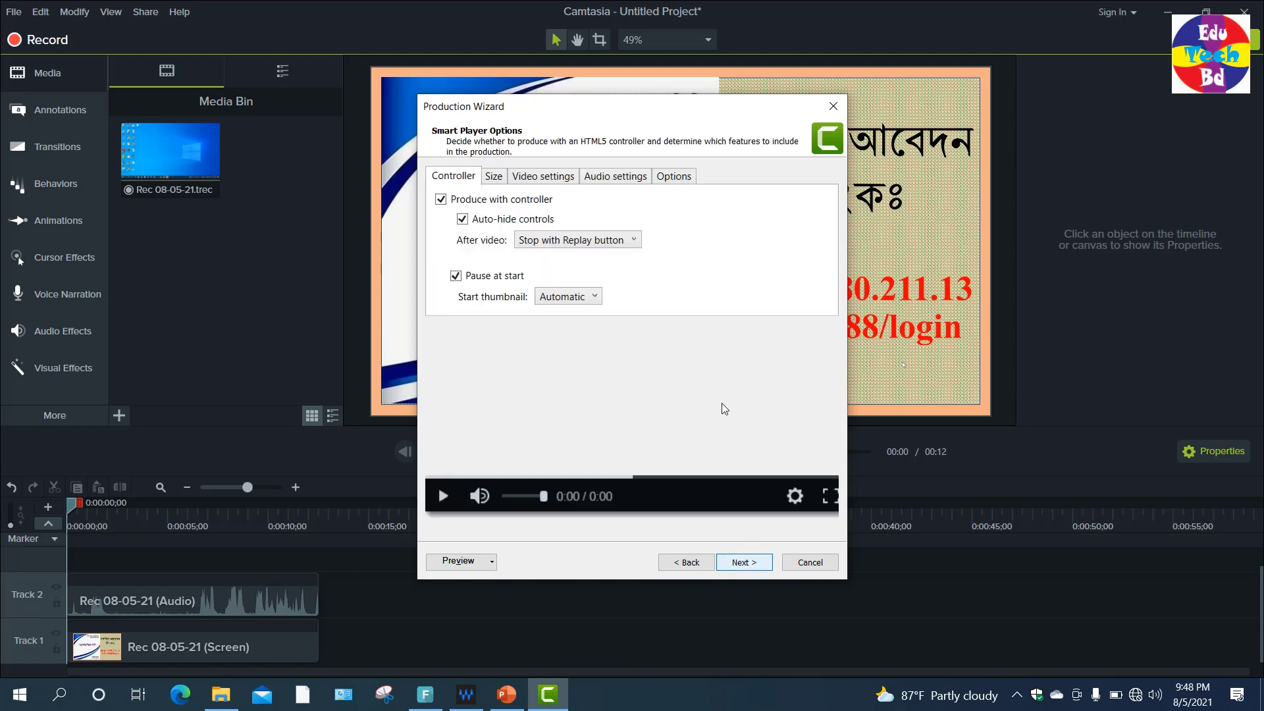
{"action": "left_click", "coordinate": [751, 565]}
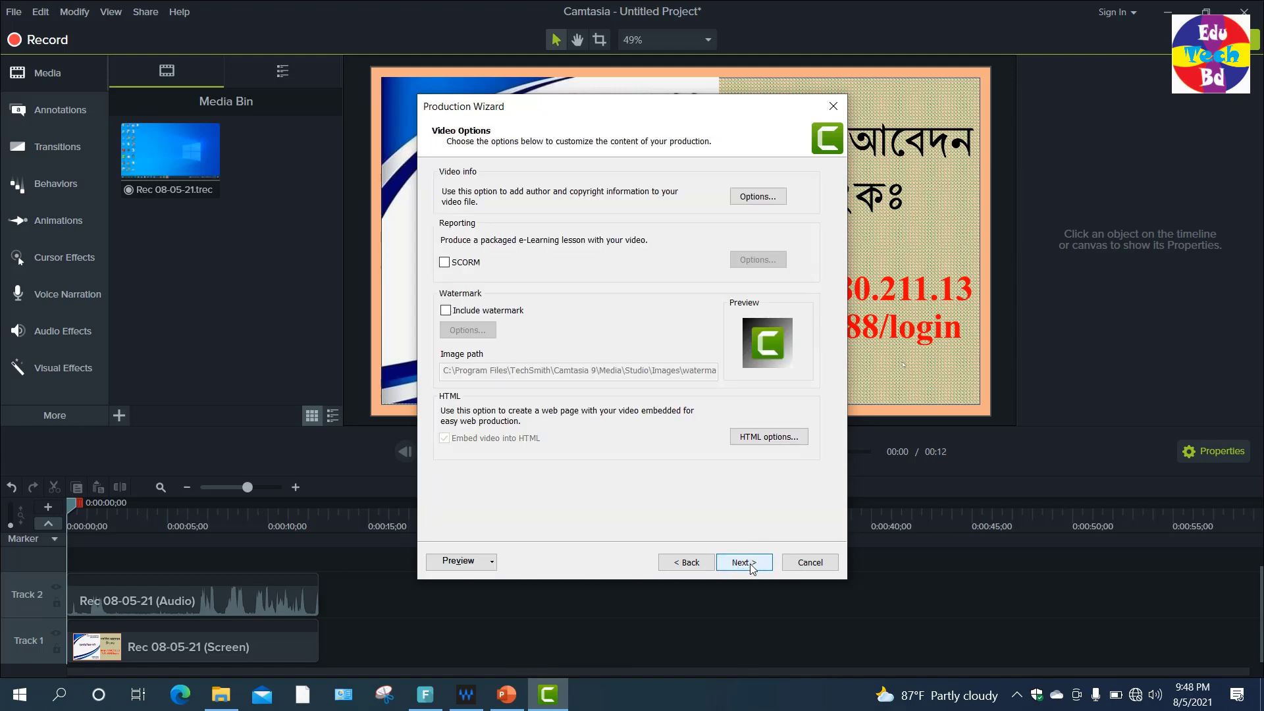
{"action": "left_click", "coordinate": [751, 565]}
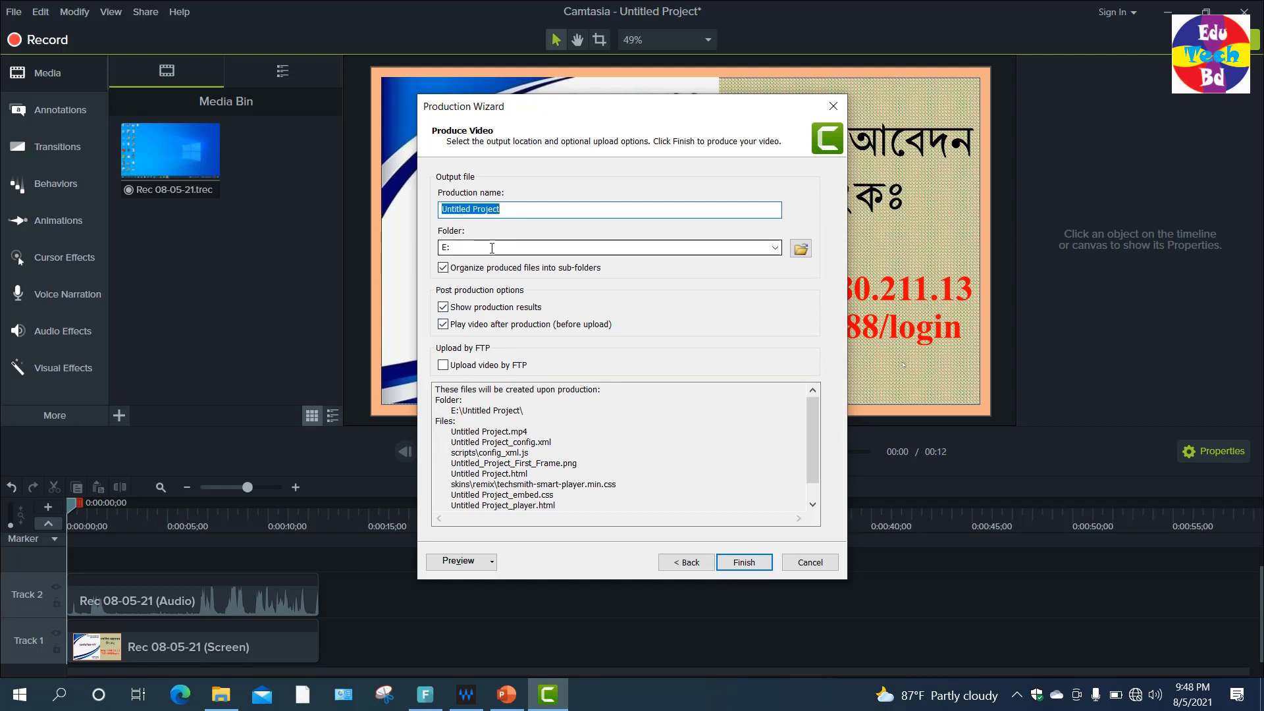
- Set the output folder of the produced video to the Desktop
{"action": "left_click", "coordinate": [801, 250]}
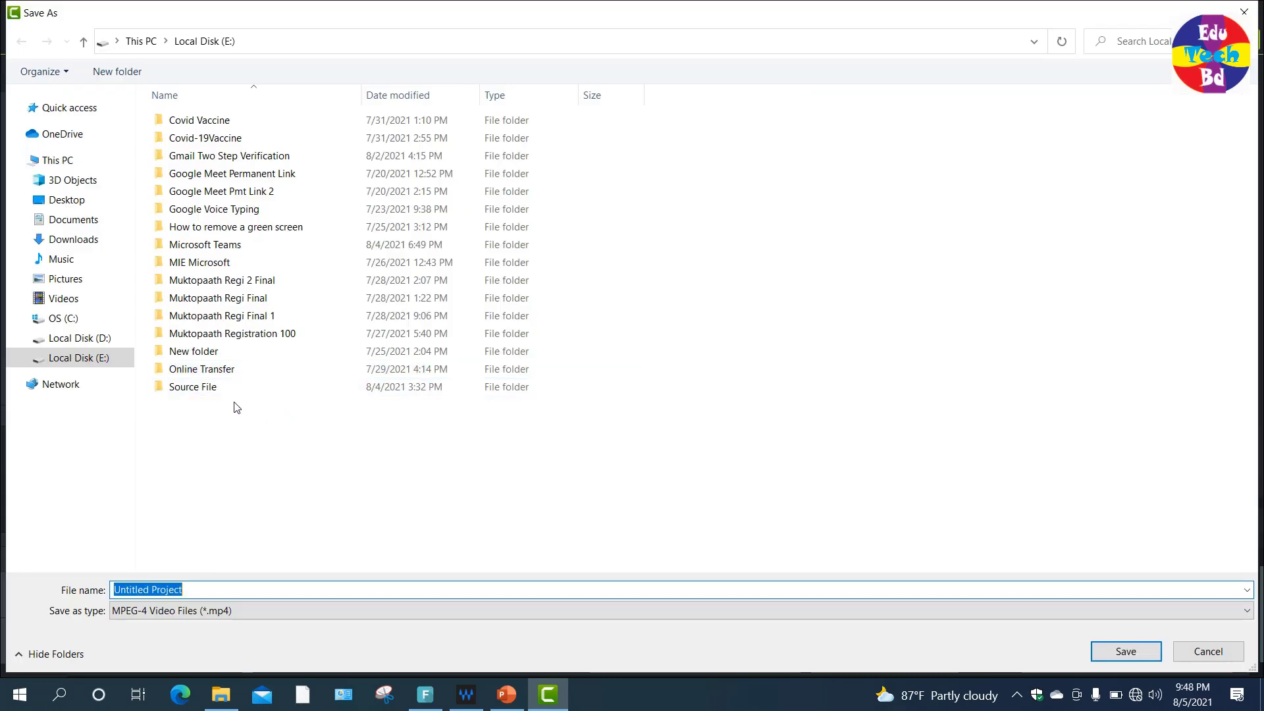
{"action": "left_click", "coordinate": [67, 201]}
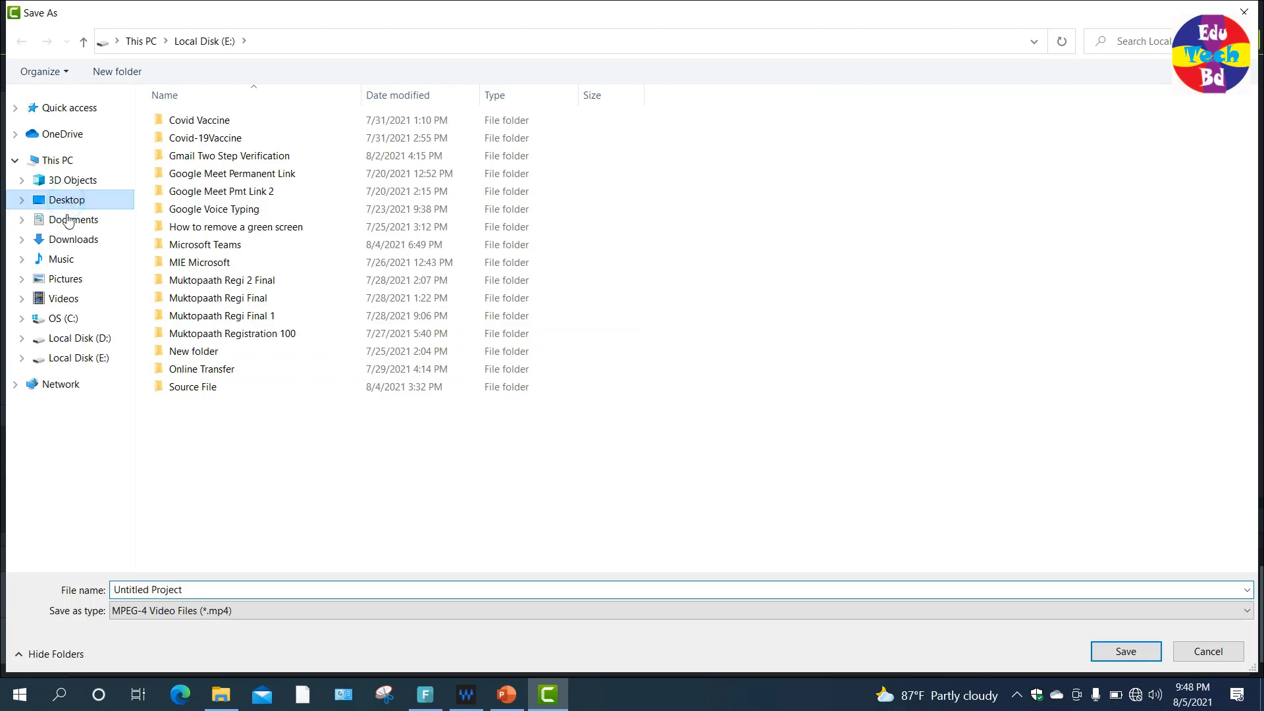
{"action": "left_click", "coordinate": [192, 590]}
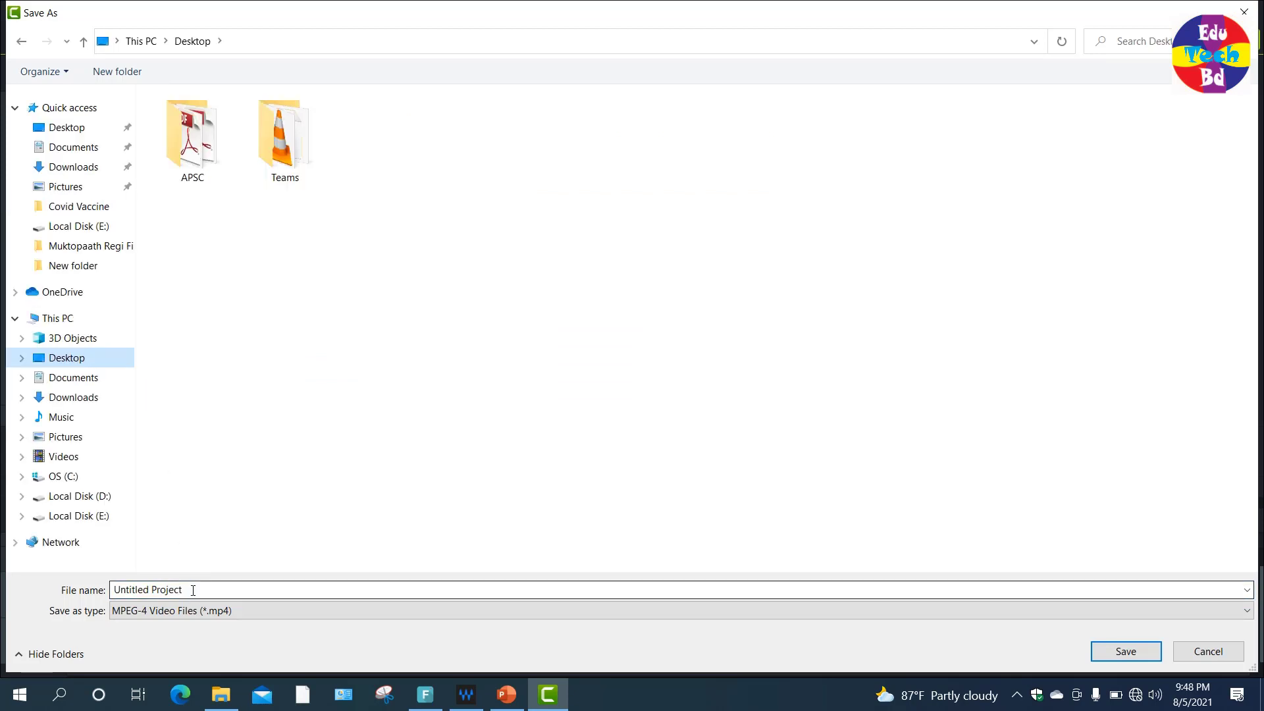
{"action": "left_click", "coordinate": [1137, 652]}
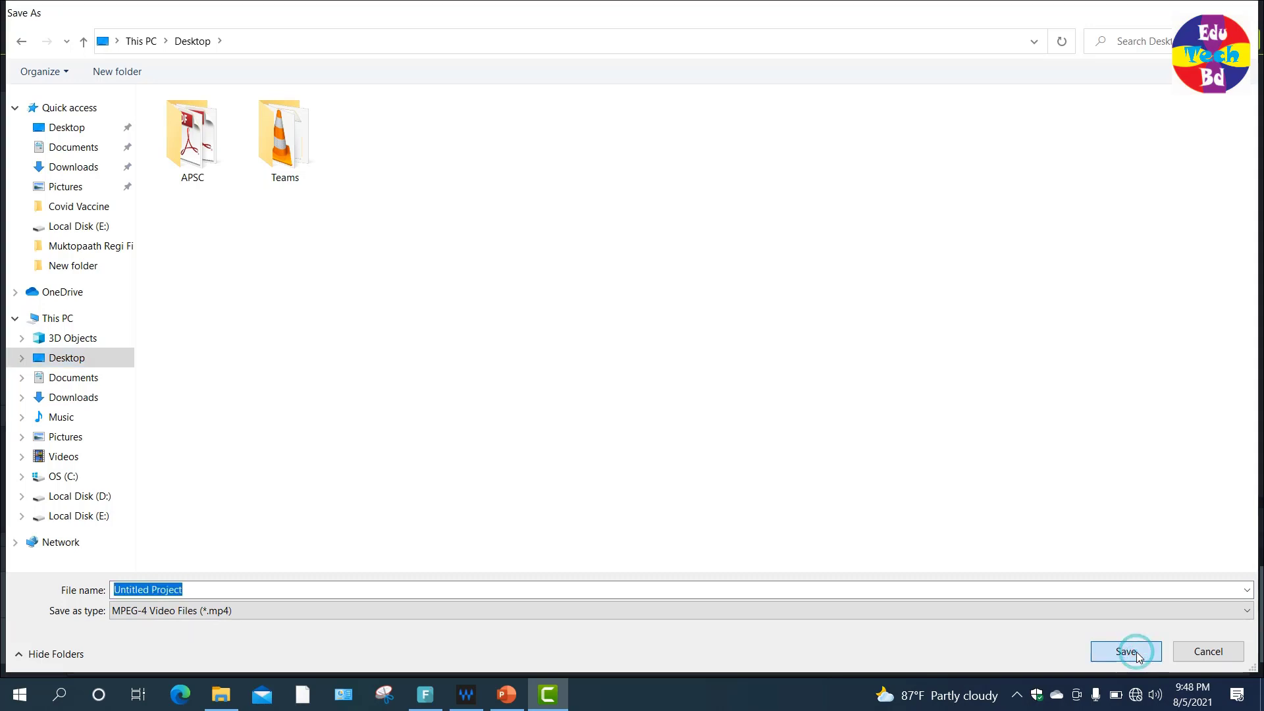
- Name the production Camtasia.mp4, produce the video and close the production results
{"action": "left_click", "coordinate": [516, 208]}
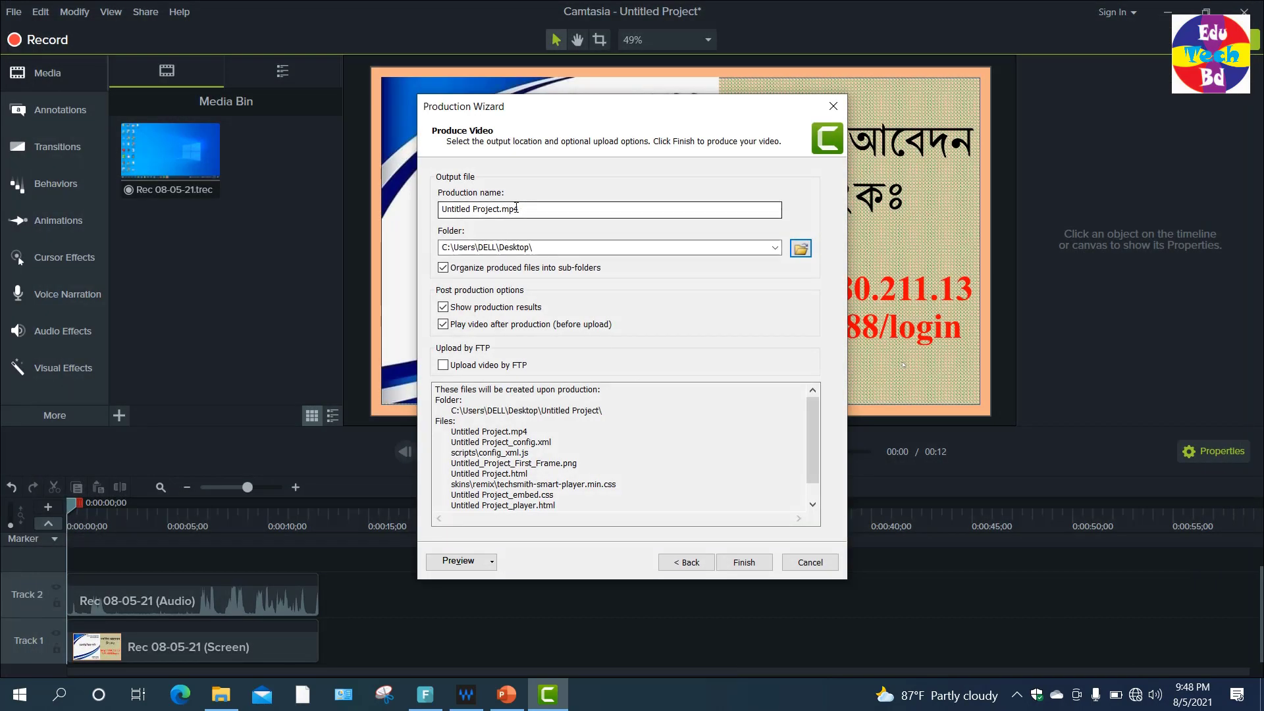
{"action": "left_click_drag", "start_coordinate": [500, 209], "coordinate": [441, 210]}
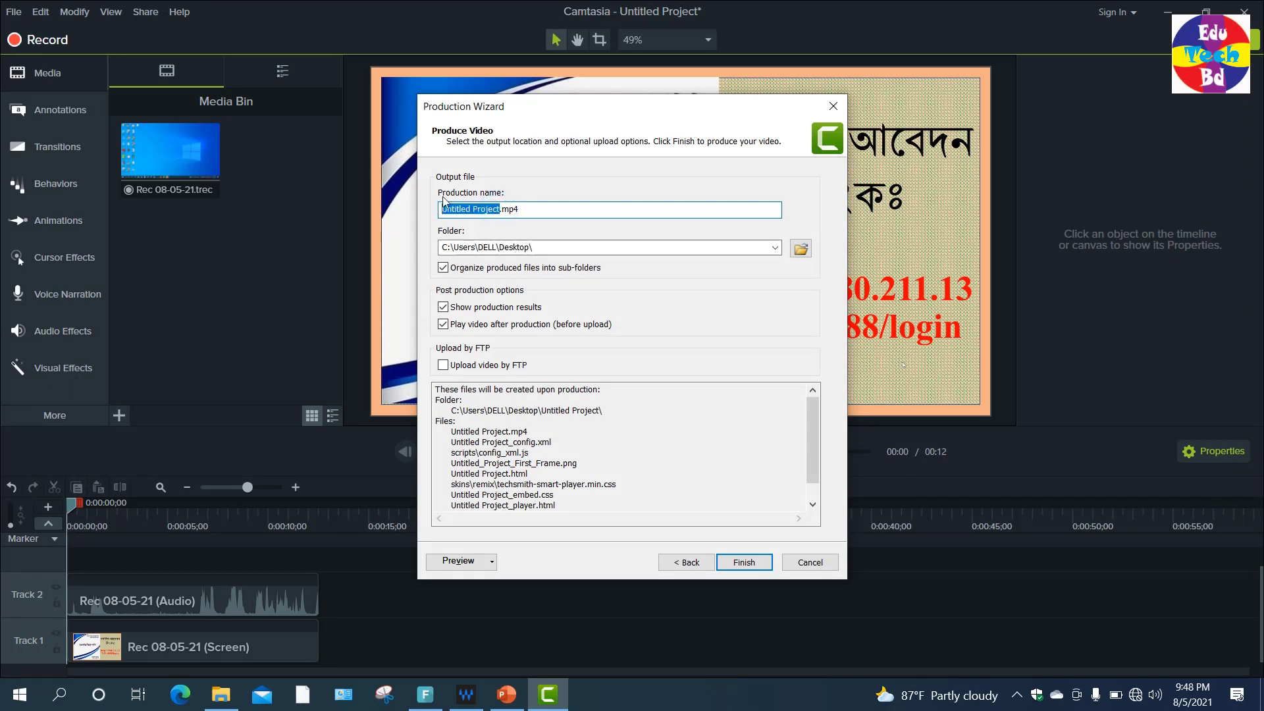
{"action": "type", "text": "Camtas"}
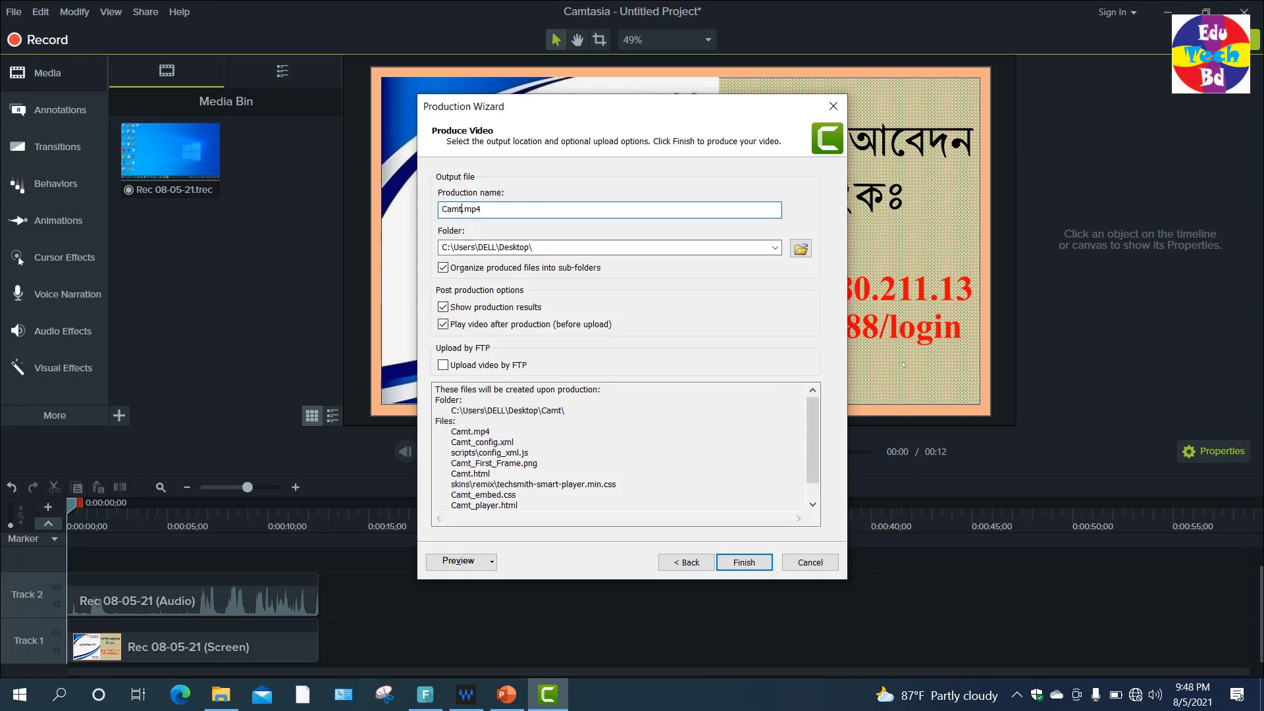
{"action": "type", "text": "ia"}
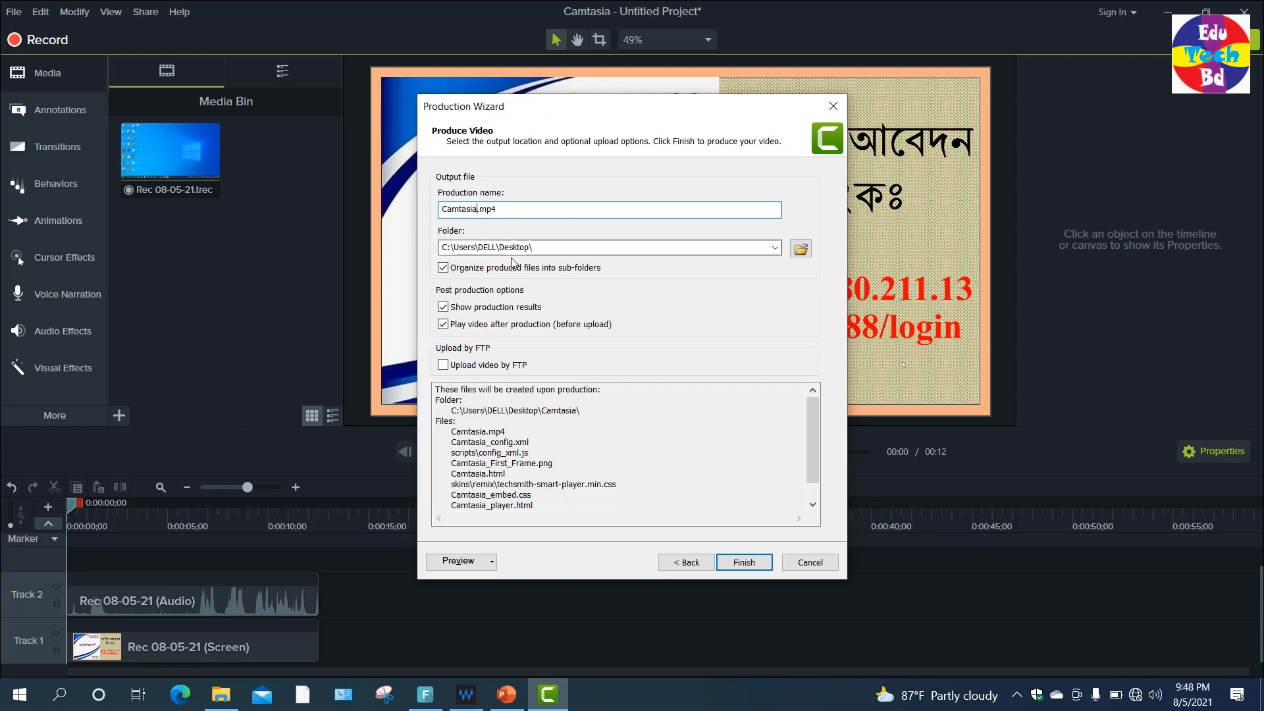
{"action": "left_click", "coordinate": [739, 564]}
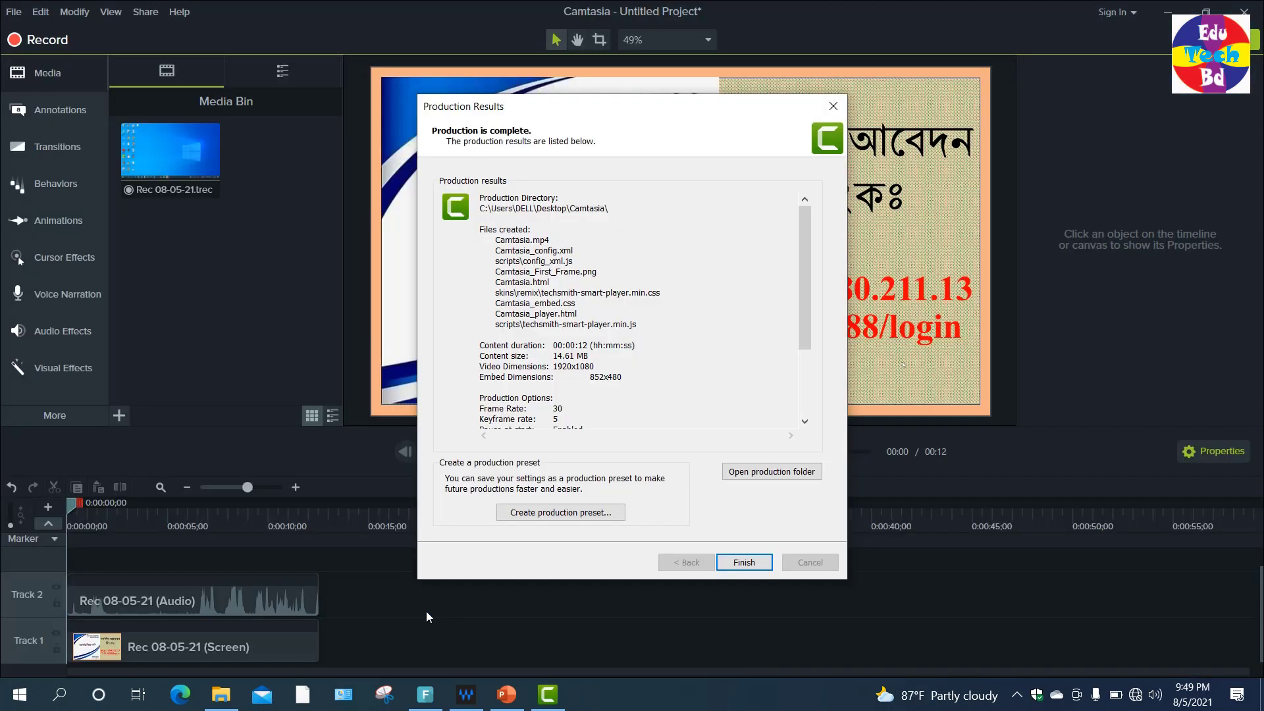
{"action": "left_click", "coordinate": [743, 562]}
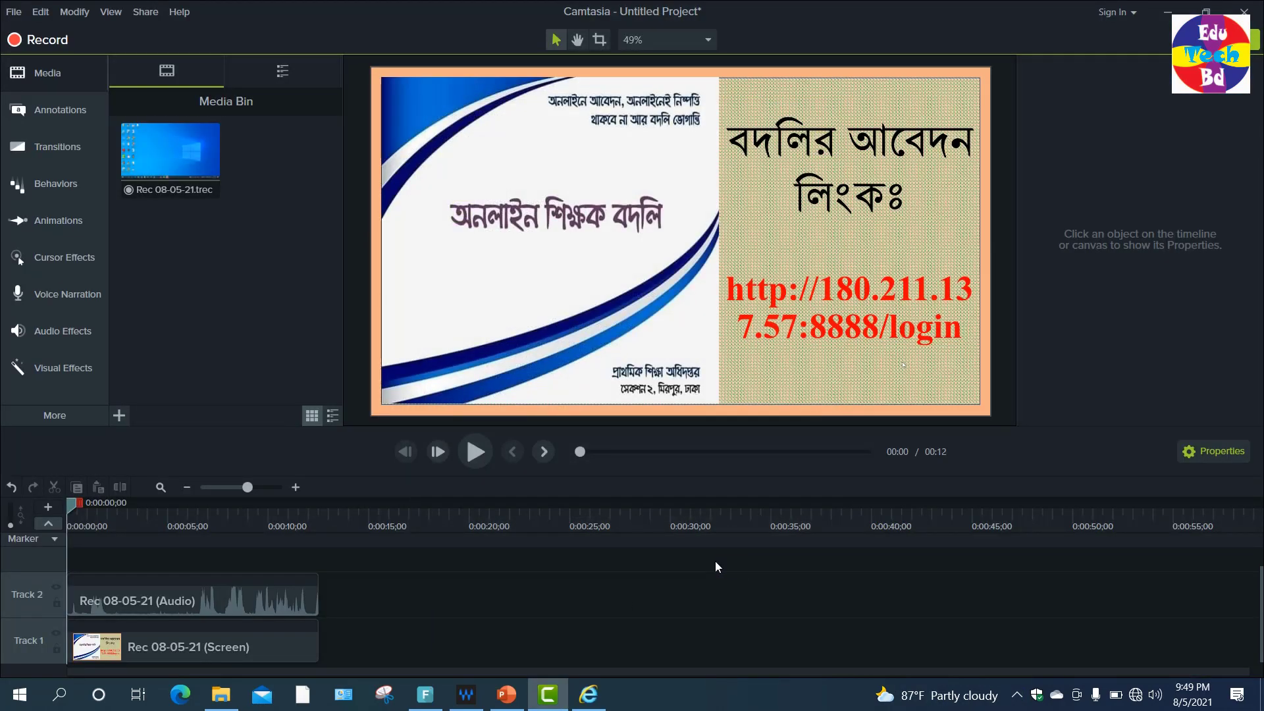
- Bring up the blank Internet Explorer window, minimize the Camtasia editor and close the browser window
{"action": "mouse_move", "coordinate": [588, 703]}
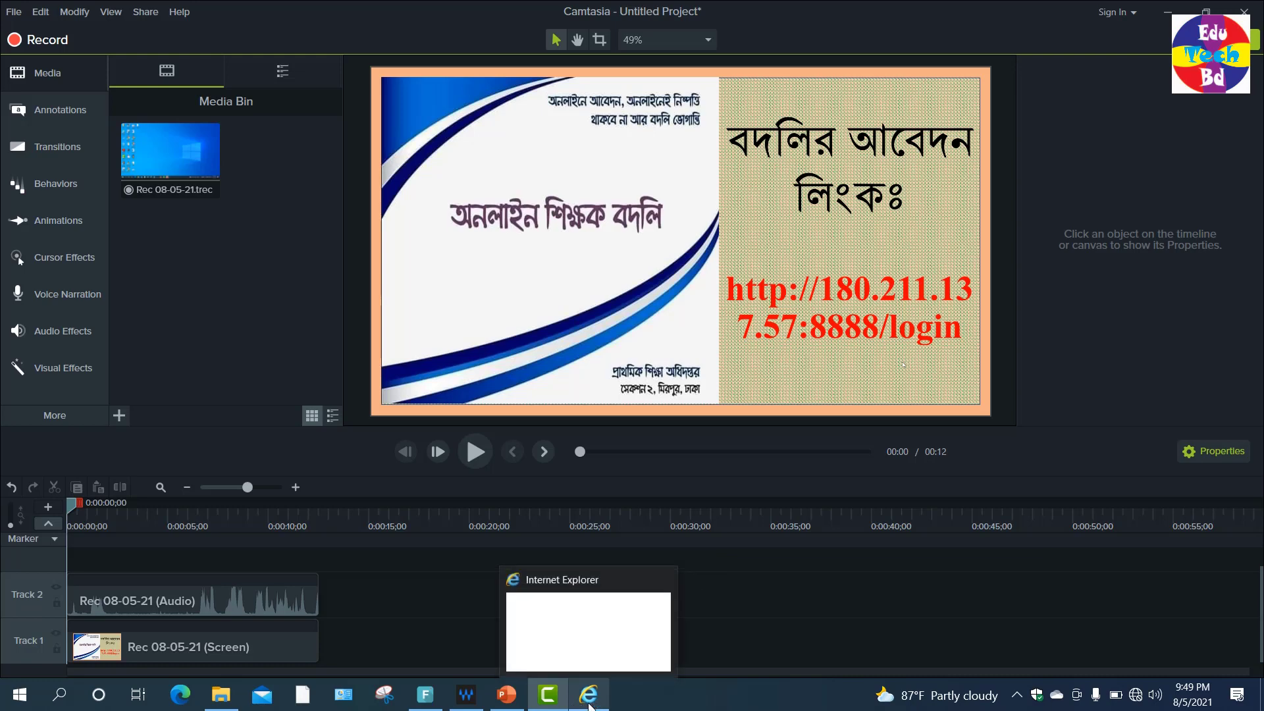
{"action": "left_click", "coordinate": [597, 644]}
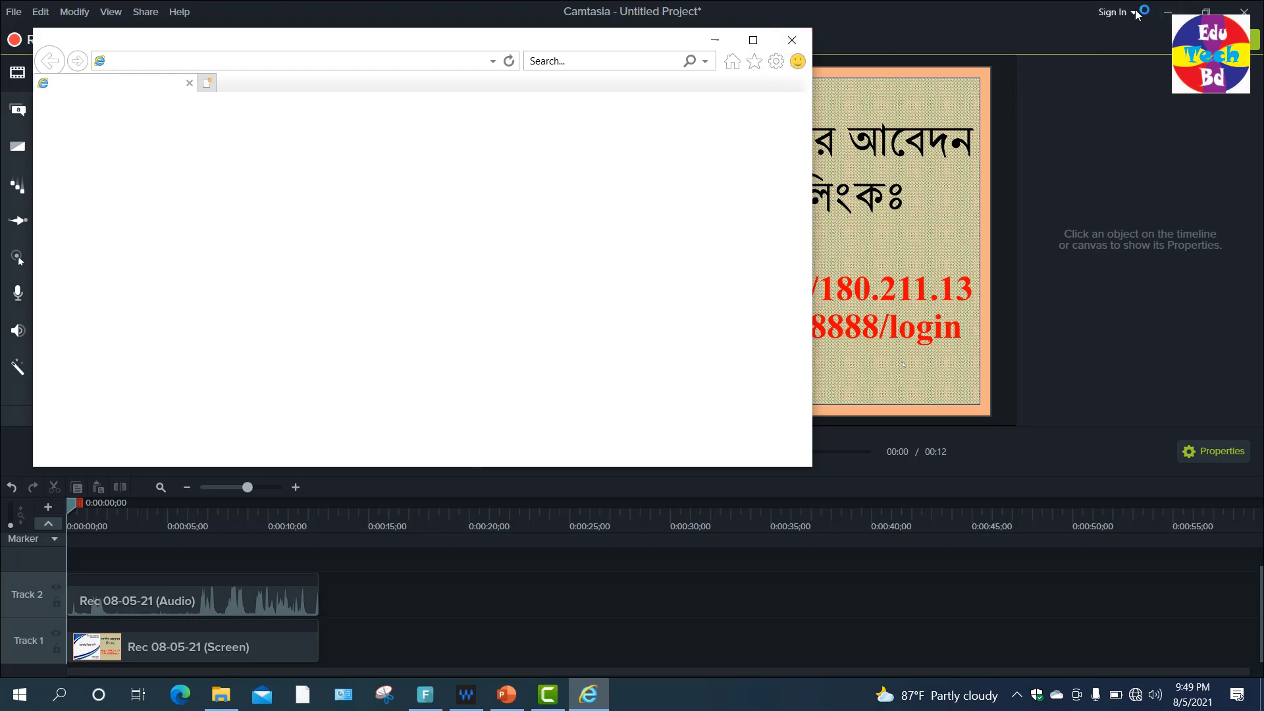
{"action": "left_click", "coordinate": [1168, 13]}
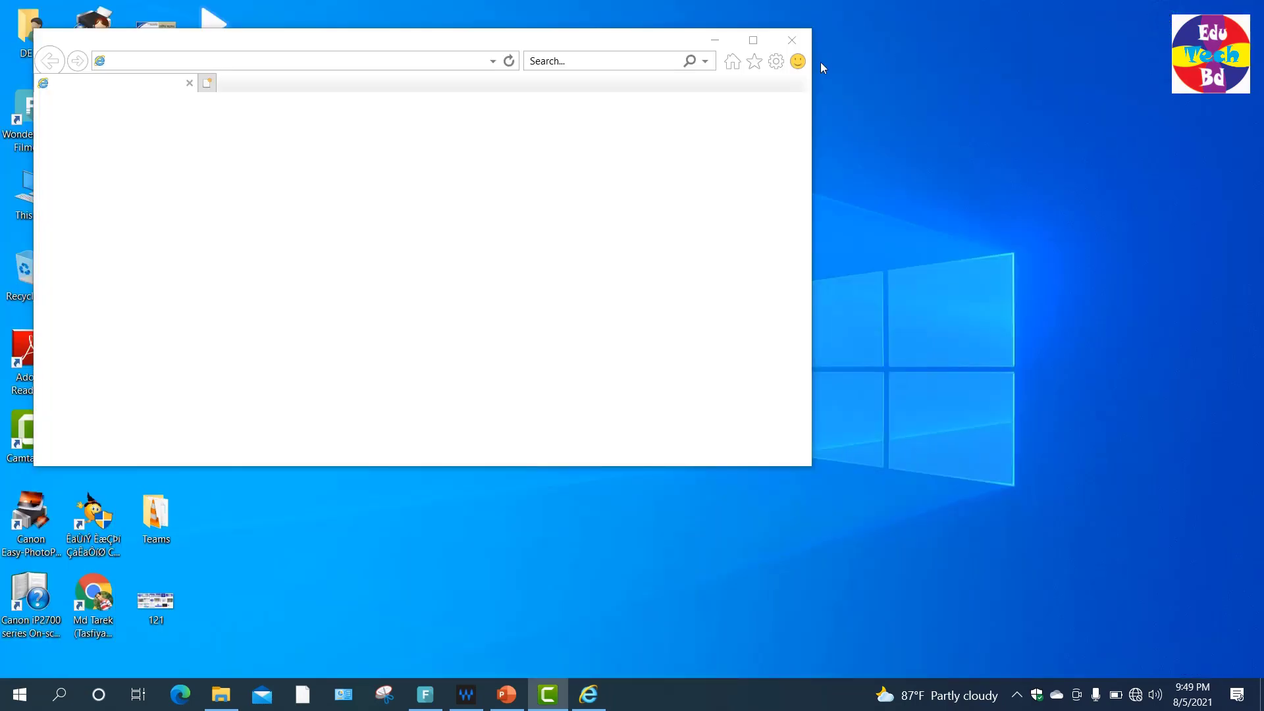
{"action": "left_click", "coordinate": [789, 38]}
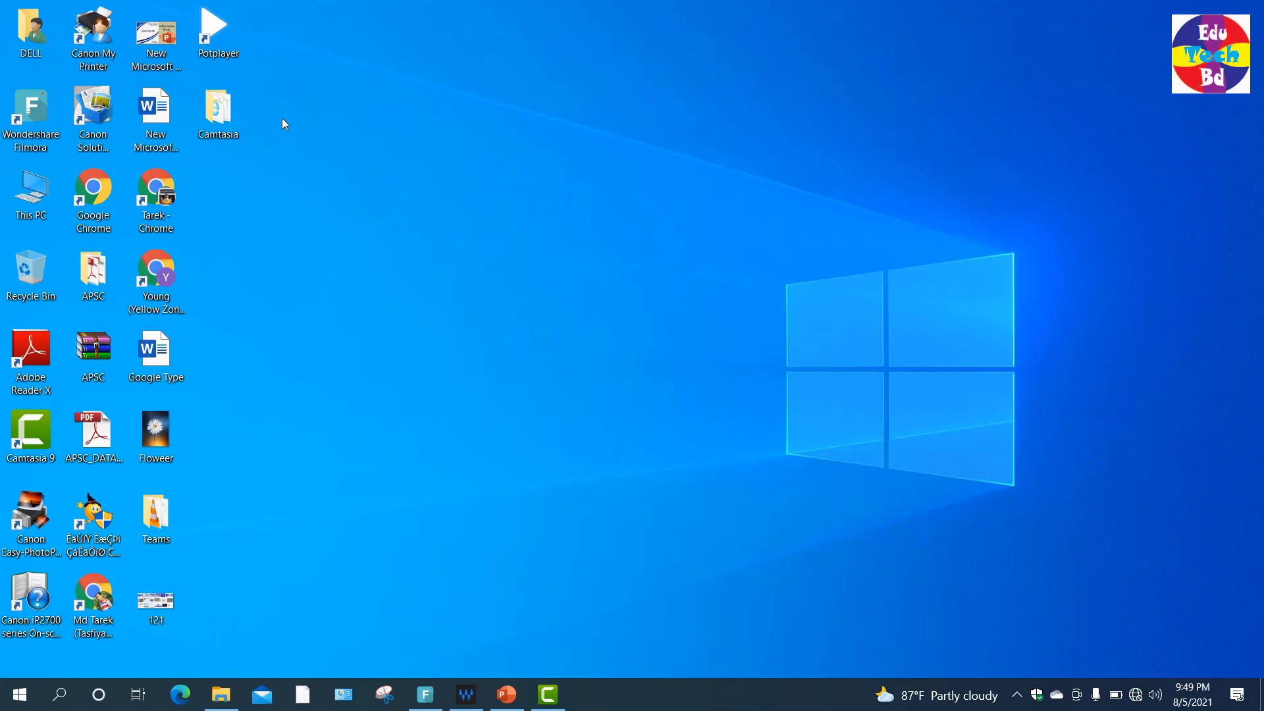
- Open the Camtasia folder on the desktop and play the Camtasia MP4 with PotPlayer, making it the default app for .mp4 files
{"action": "double_click", "coordinate": [223, 116]}
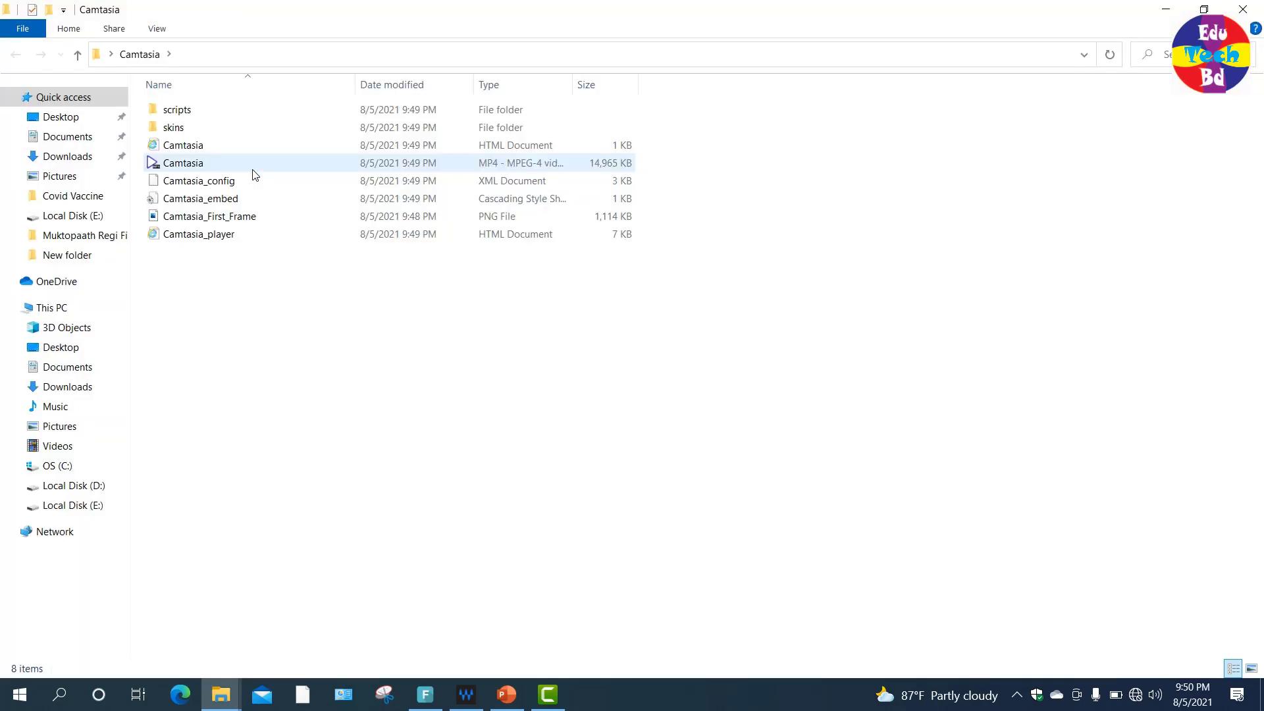
{"action": "left_click", "coordinate": [212, 166]}
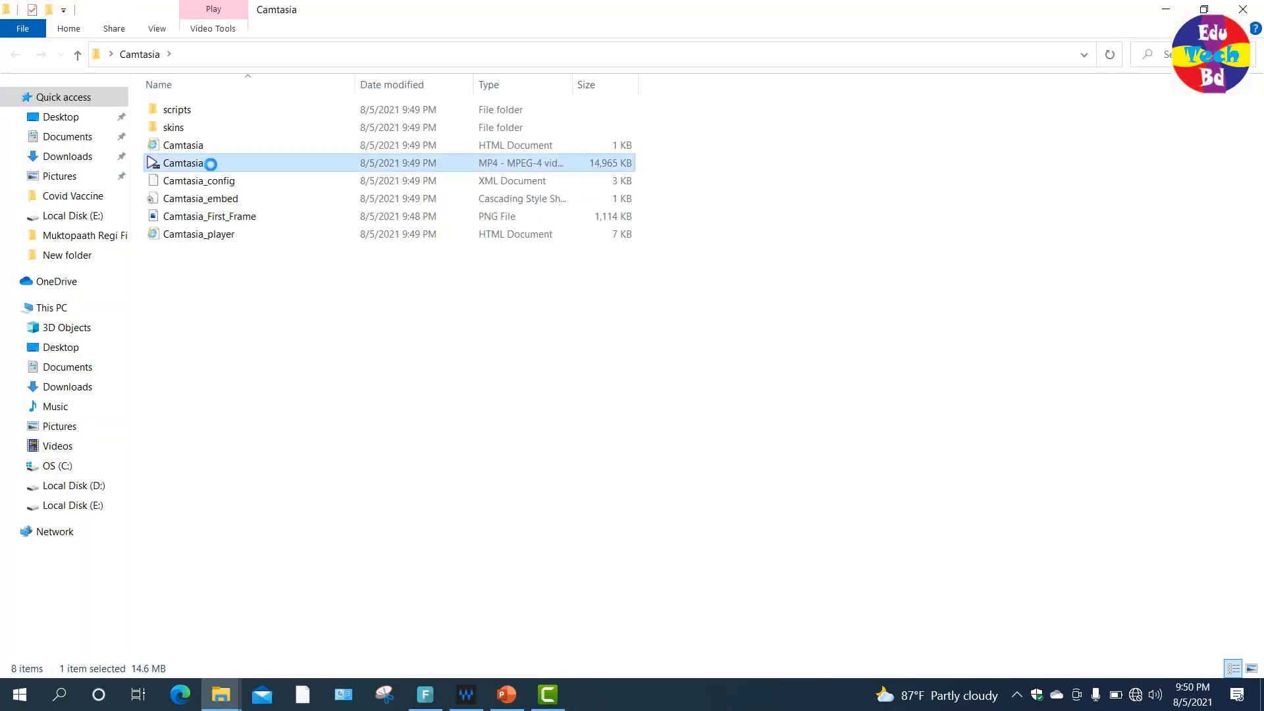
{"action": "right_click", "coordinate": [210, 164]}
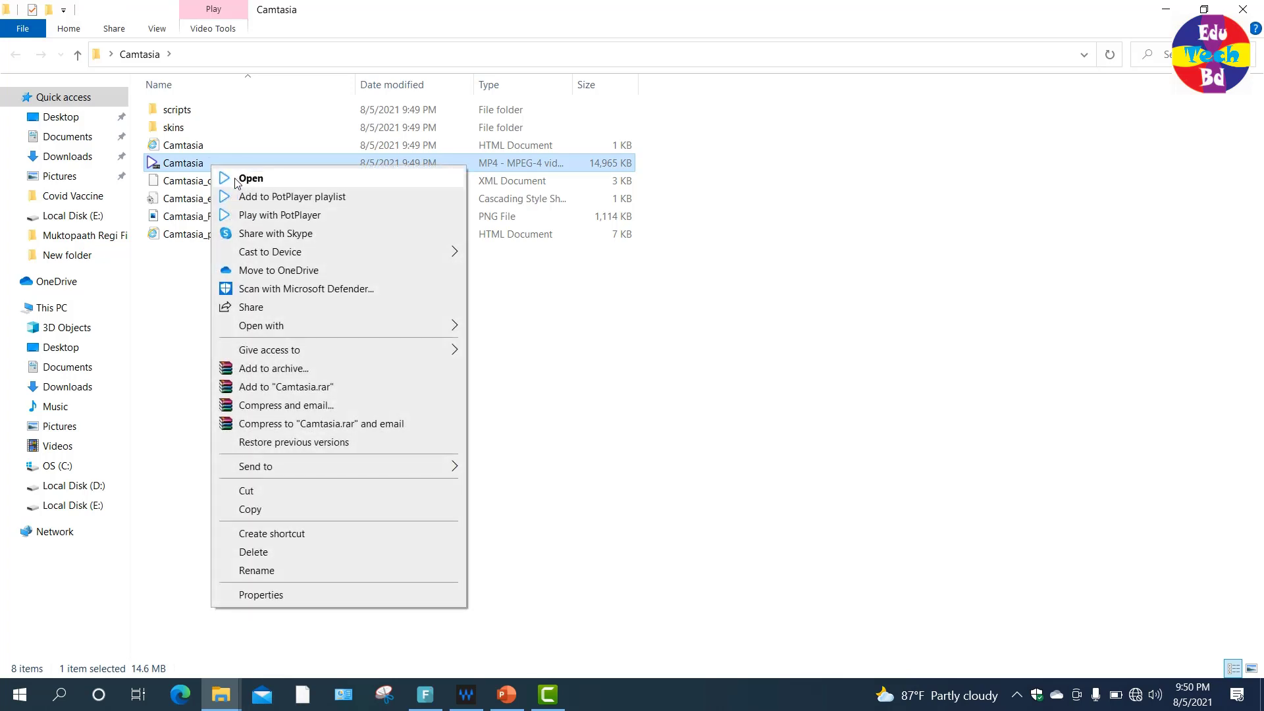
{"action": "left_click", "coordinate": [244, 177]}
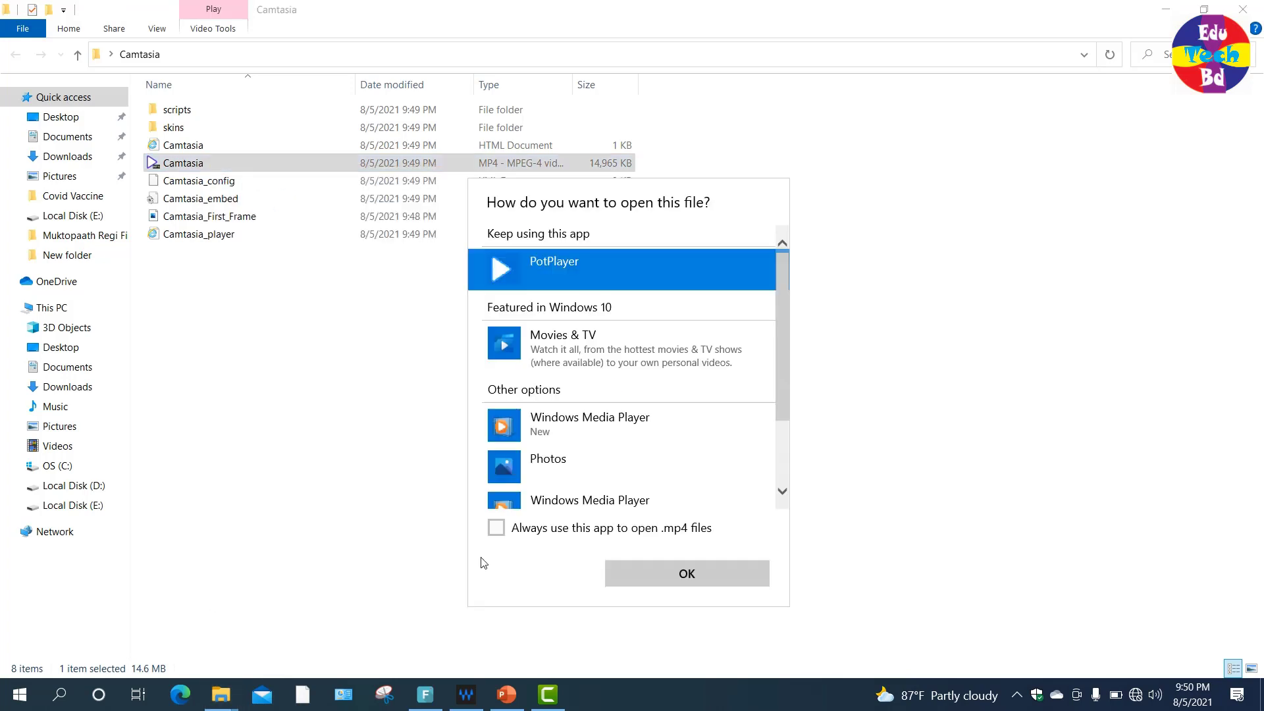
{"action": "left_click", "coordinate": [495, 528]}
{"action": "left_click", "coordinate": [710, 576]}
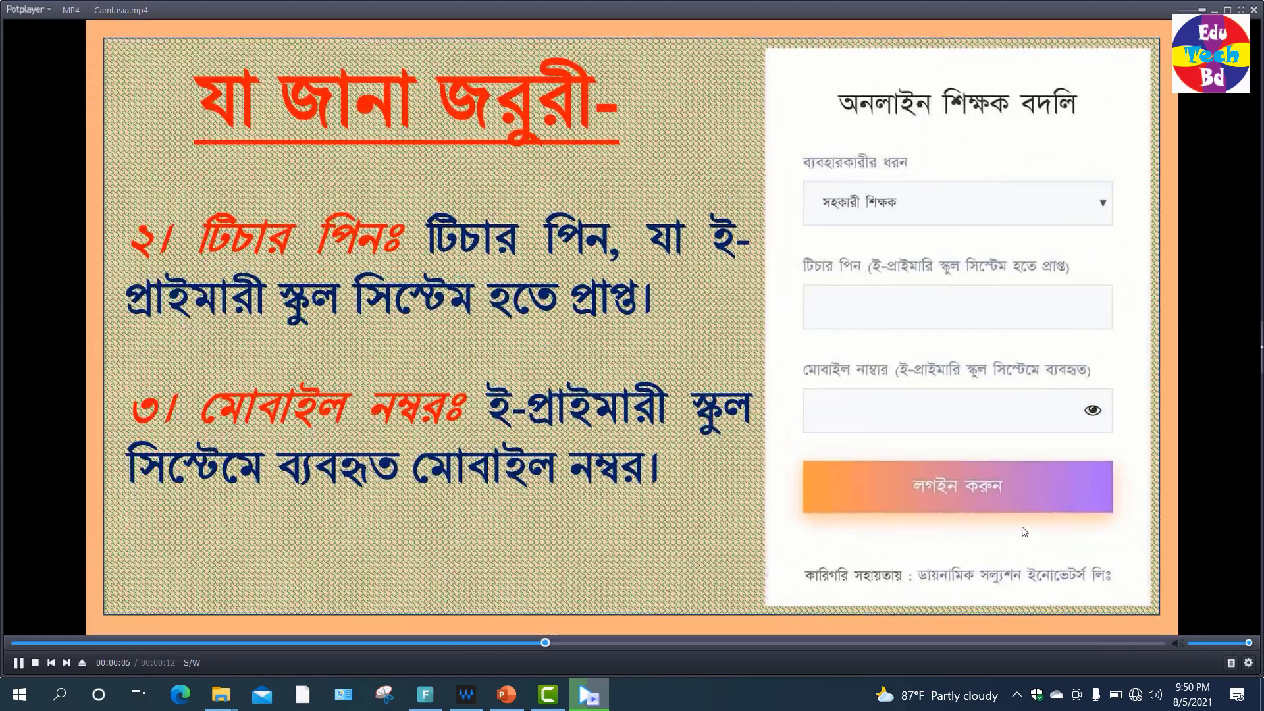
- Close the PotPlayer video and switch back to the Camtasia editor
{"action": "left_click", "coordinate": [1257, 13]}
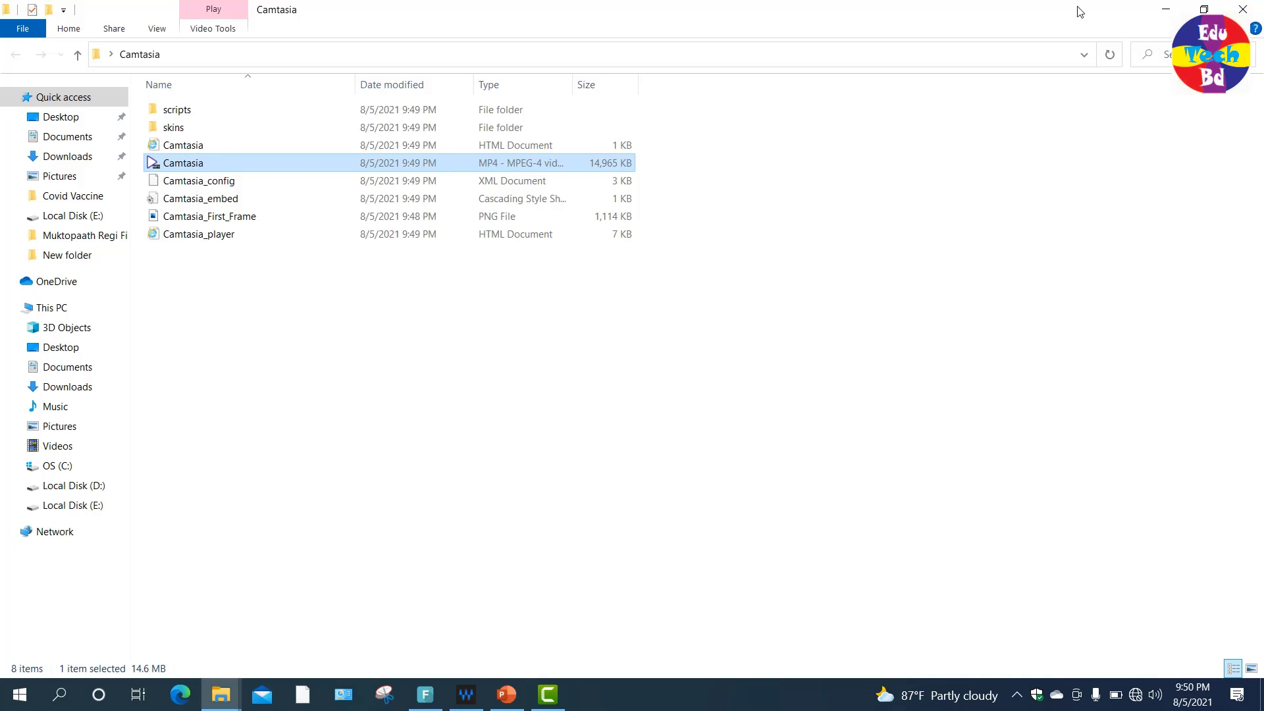
{"action": "left_click", "coordinate": [553, 696]}
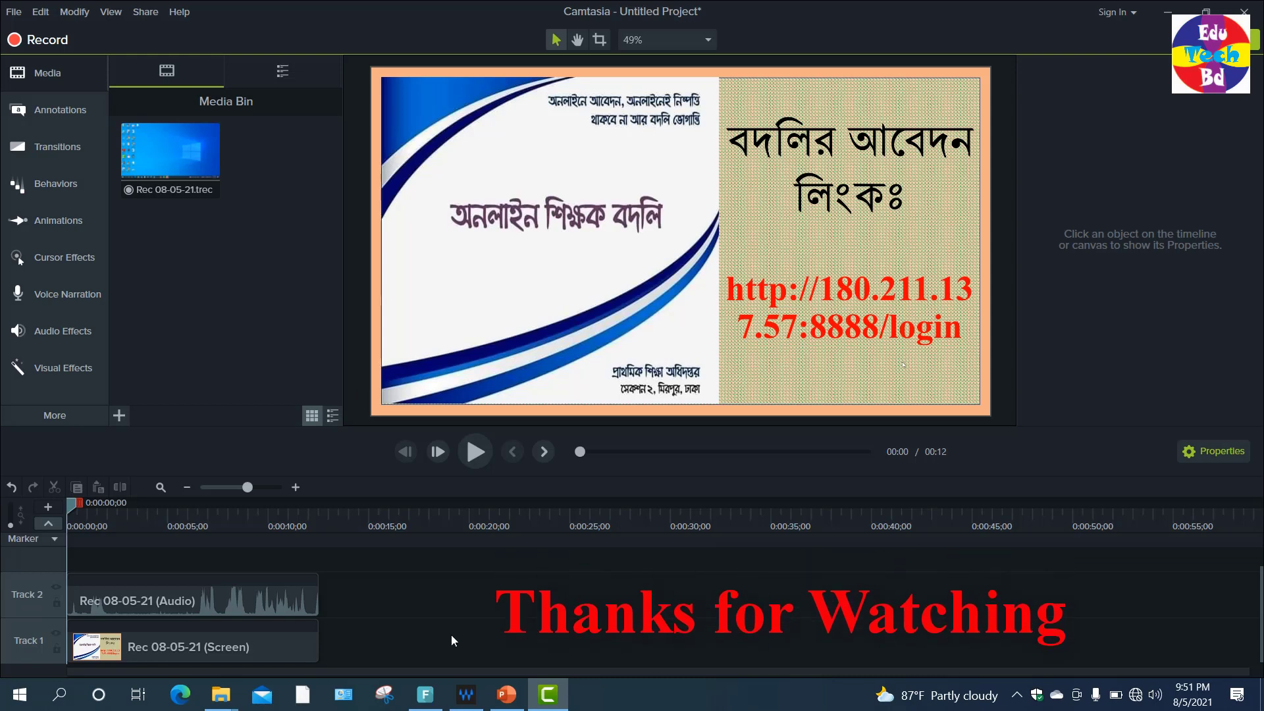
{"action": "mouse_move", "coordinate": [548, 698]}
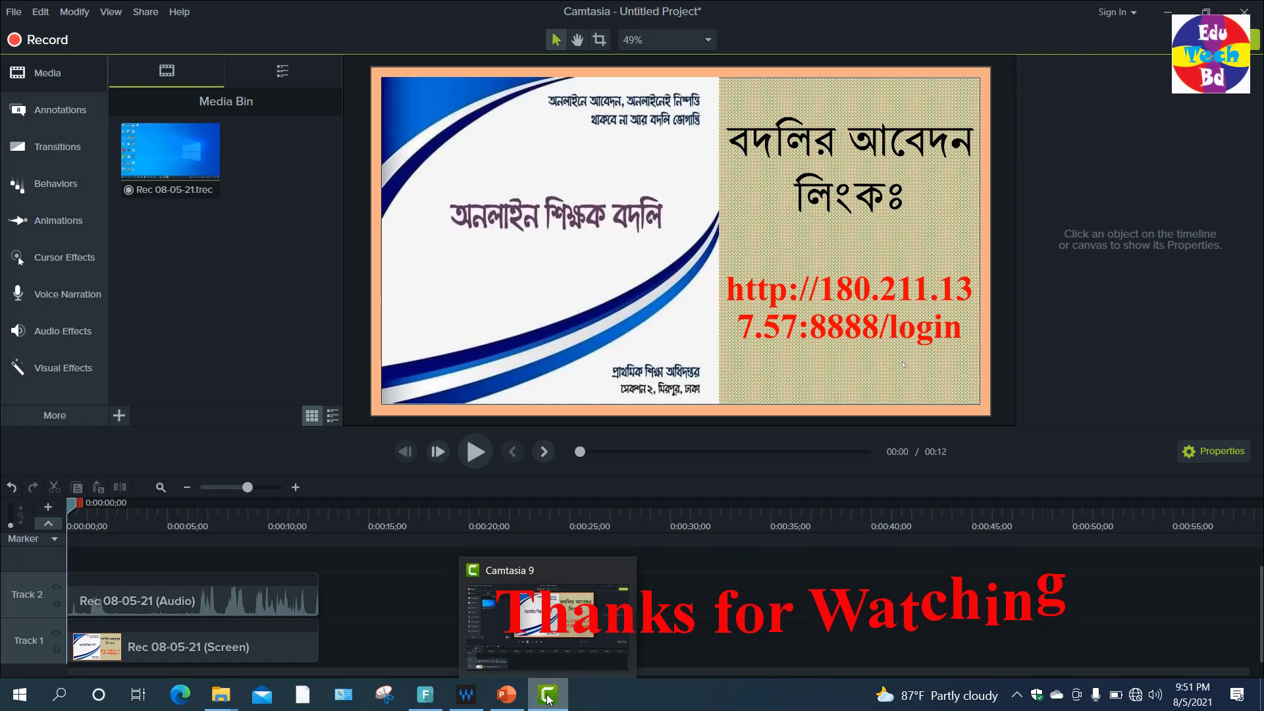